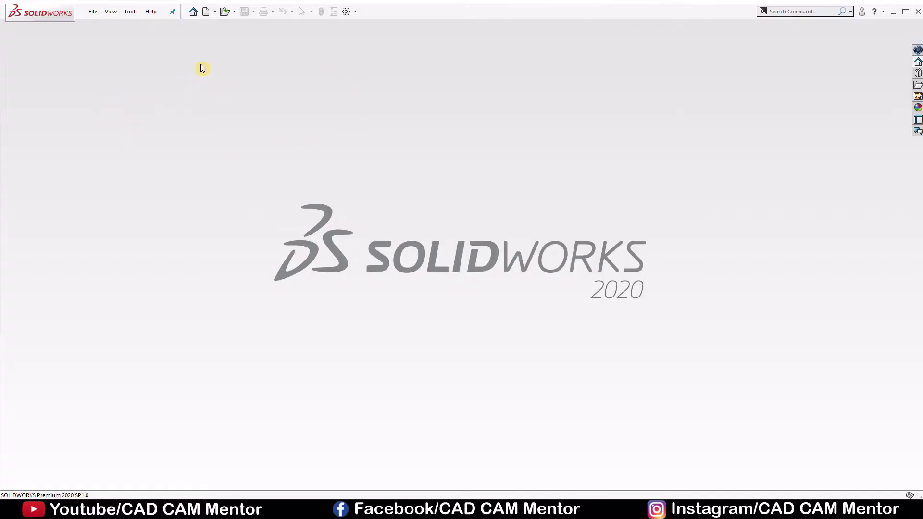
# Create a new part document and set its units to MMGS (millimeter, gram, second).
pyautogui.click(204, 12)
pyautogui.click(234, 224)
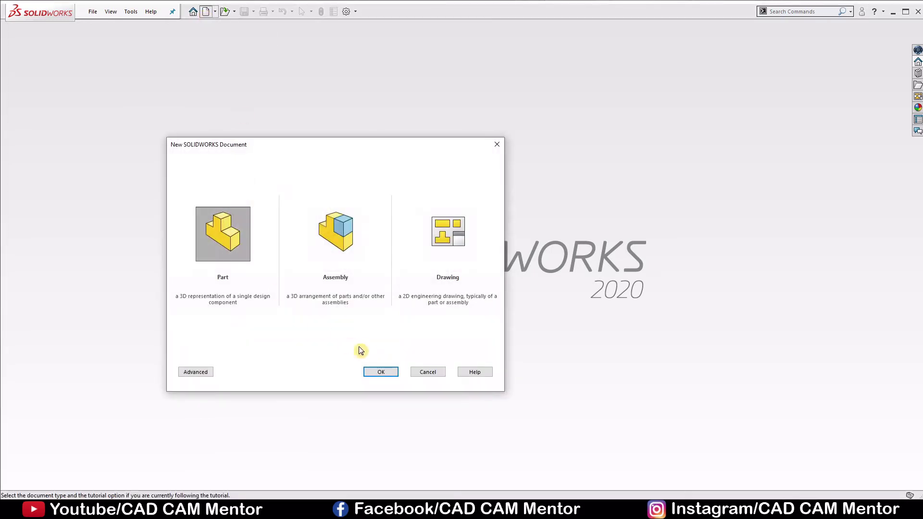
pyautogui.click(373, 373)
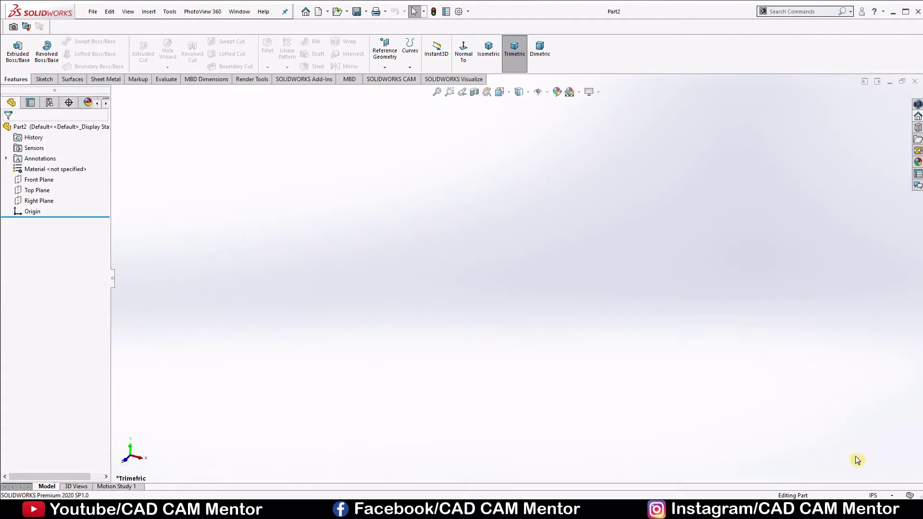
pyautogui.click(889, 496)
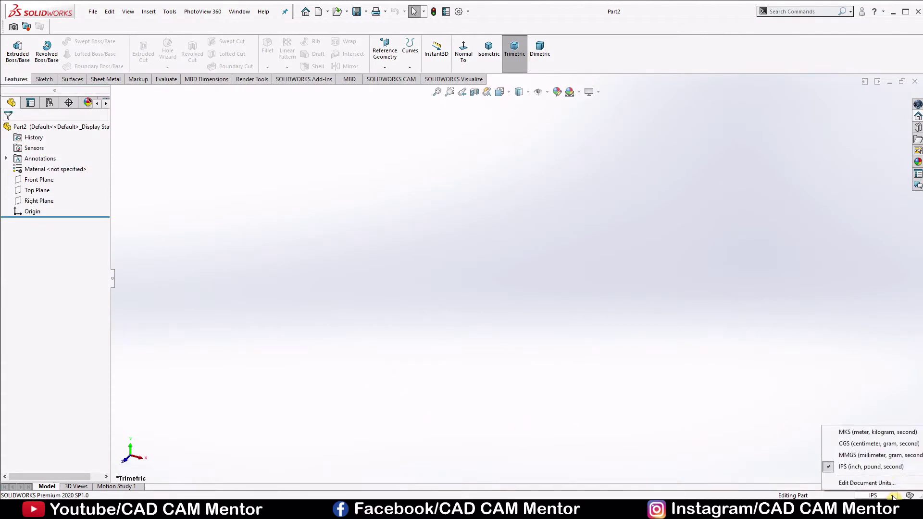
pyautogui.click(876, 457)
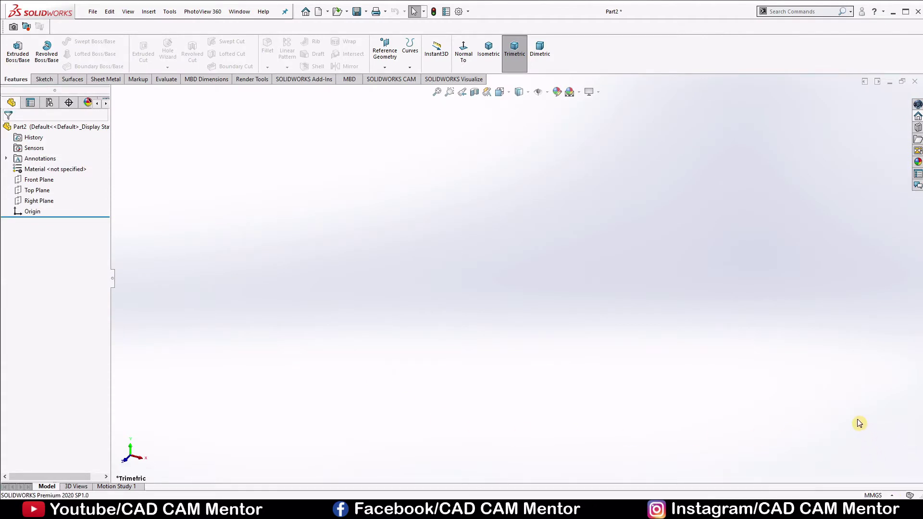
# Create two reference planes parallel to the Front Plane, spaced 200 mm apart, with the offset direction flipped.
pyautogui.hotkey('ctrl', '1')
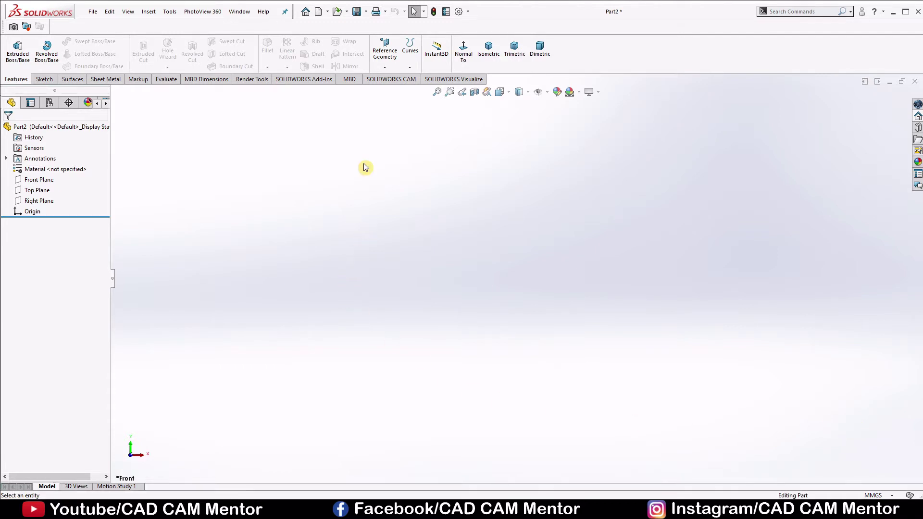
pyautogui.click(382, 66)
pyautogui.click(391, 77)
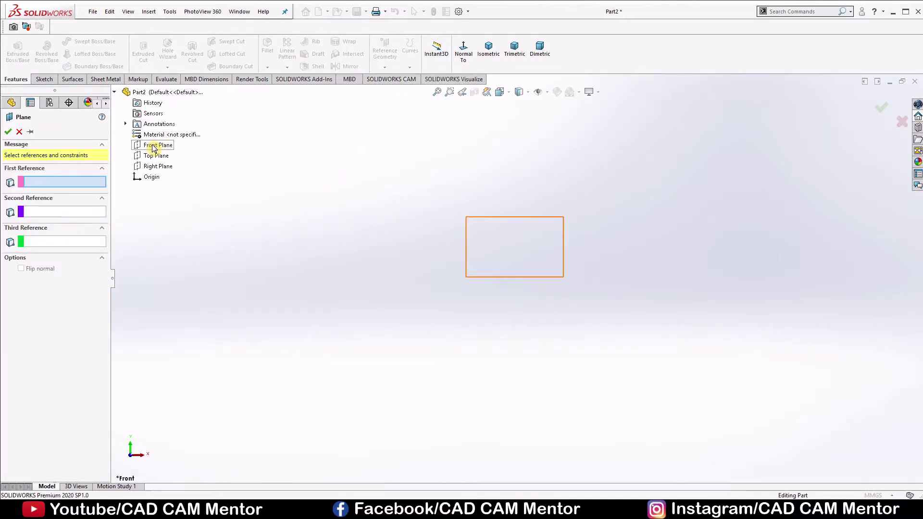
pyautogui.click(153, 145)
pyautogui.doubleClick(67, 250)
pyautogui.write('200')
pyautogui.press('Return')
pyautogui.moveTo(392, 233); pyautogui.dragTo(345, 267, button='middle')
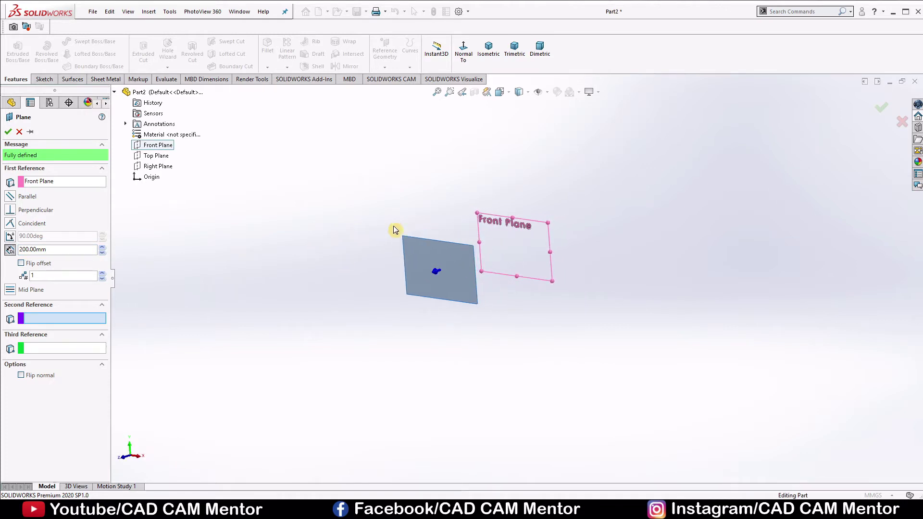
pyautogui.click(101, 273)
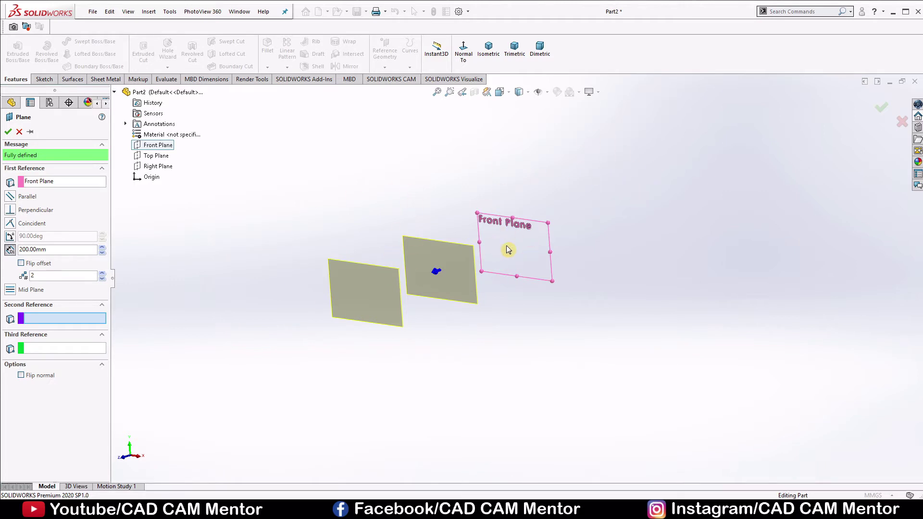
pyautogui.click(20, 264)
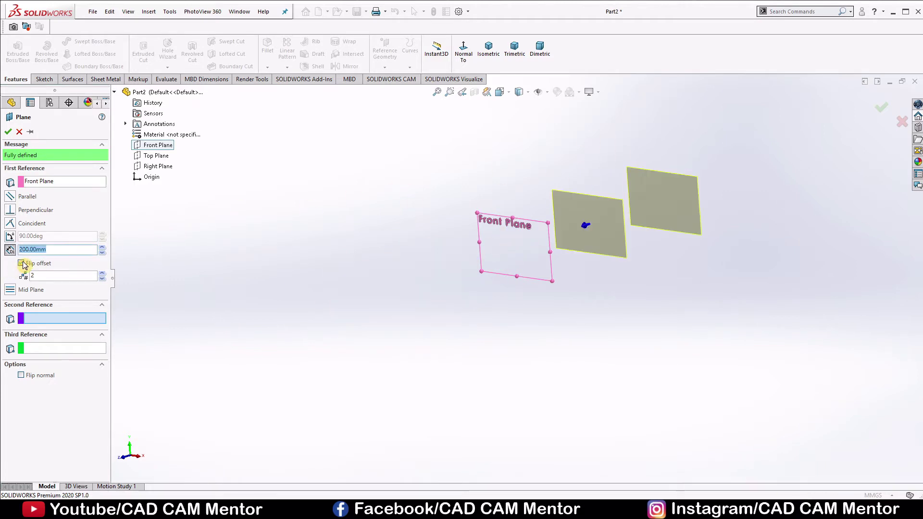
pyautogui.click(7, 133)
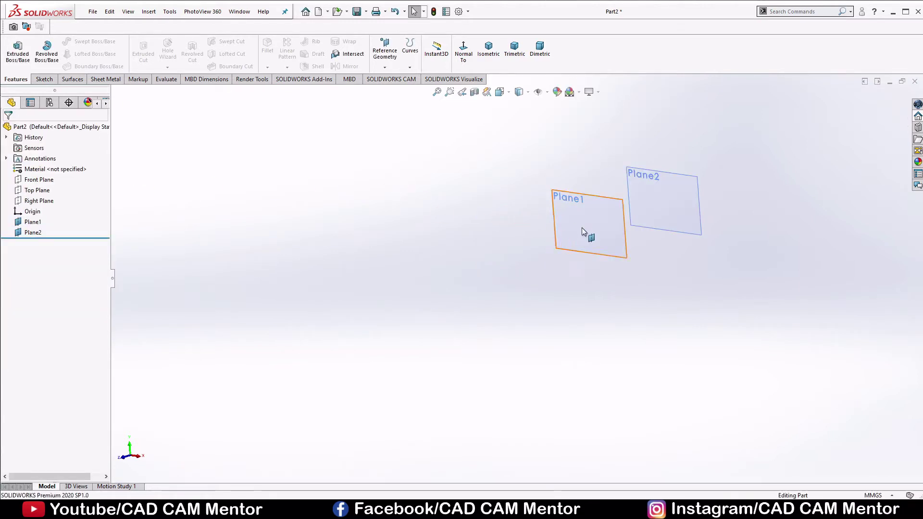
# Start a sketch on the Front Plane and draw a circle about 96 mm in diameter centred on the origin.
pyautogui.scroll(-3, 577, 226)
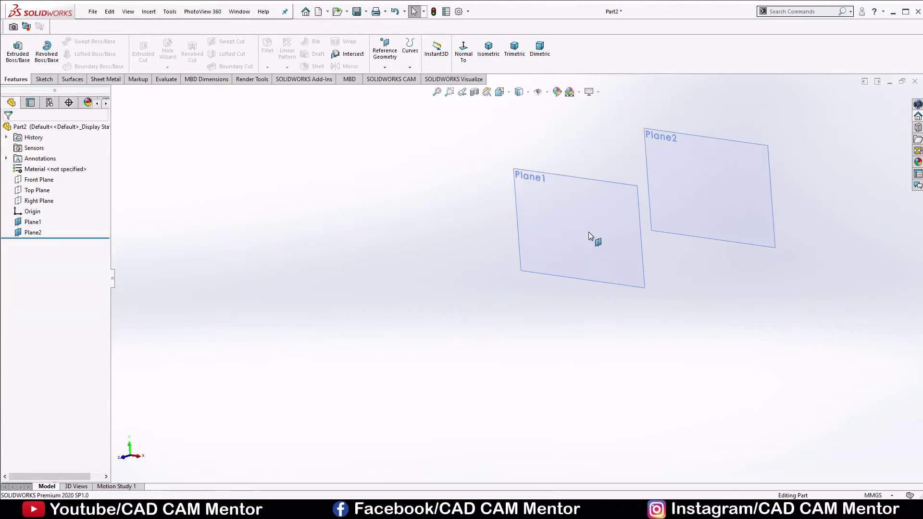
pyautogui.click(36, 181)
pyautogui.click(52, 168)
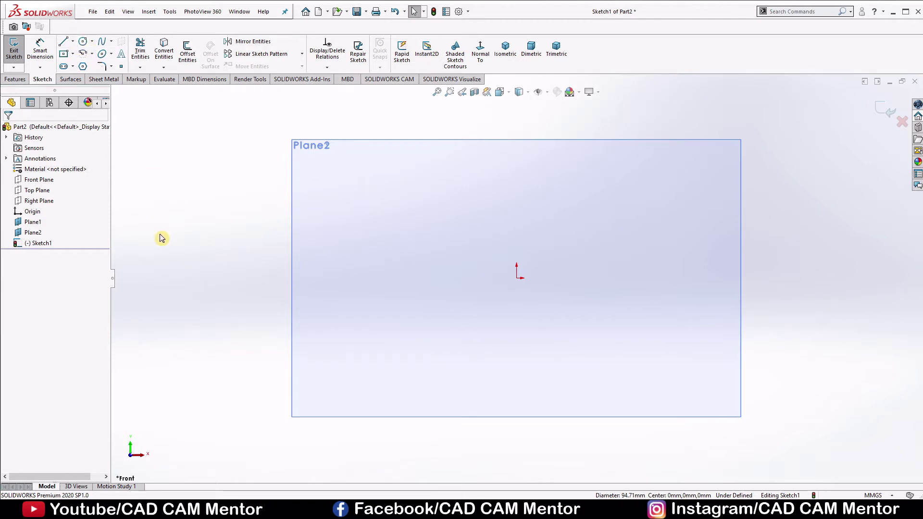
pyautogui.moveTo(161, 238); pyautogui.dragTo(210, 239, button='right')
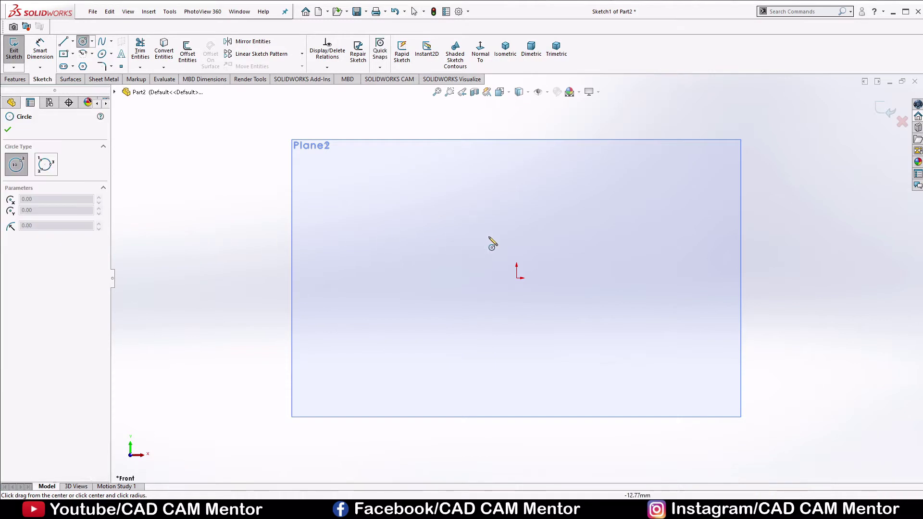
pyautogui.click(517, 278)
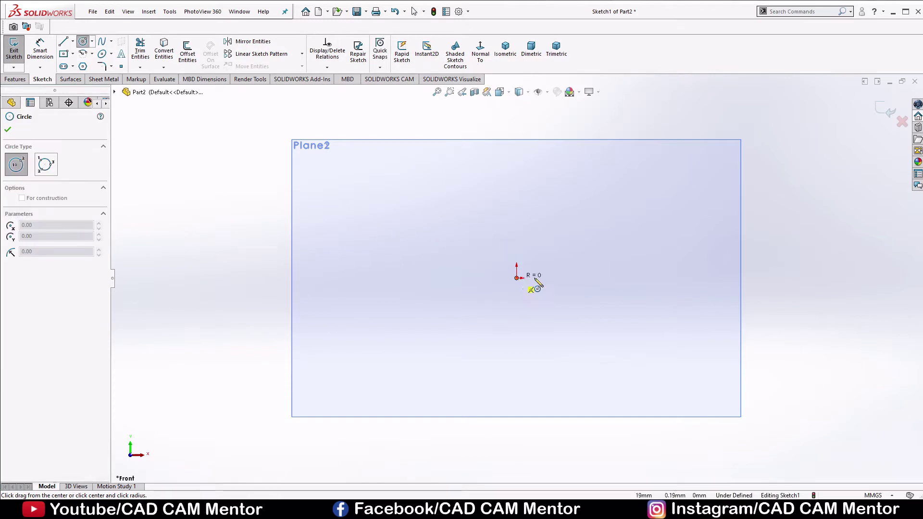
pyautogui.click(636, 305)
# Set the circle's diameter to 80 mm and exit the sketch.
pyautogui.moveTo(795, 290); pyautogui.dragTo(797, 204, button='right')
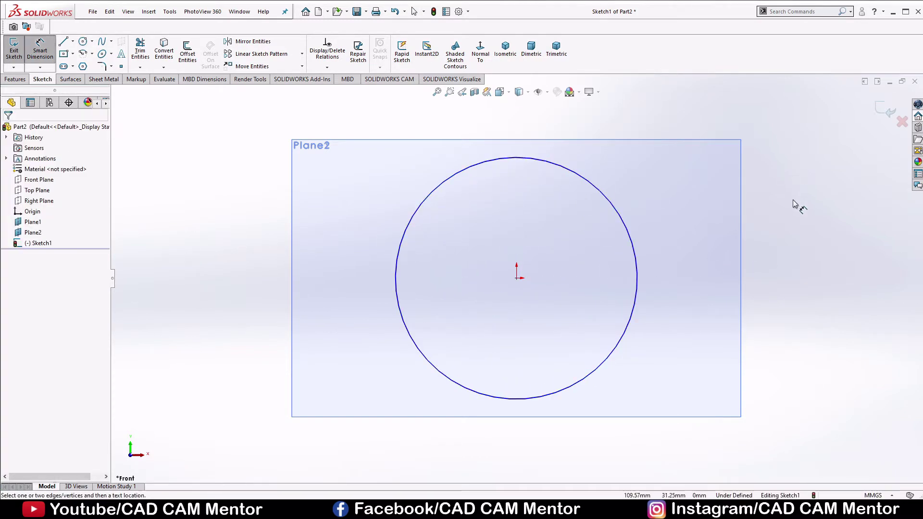
pyautogui.click(638, 268)
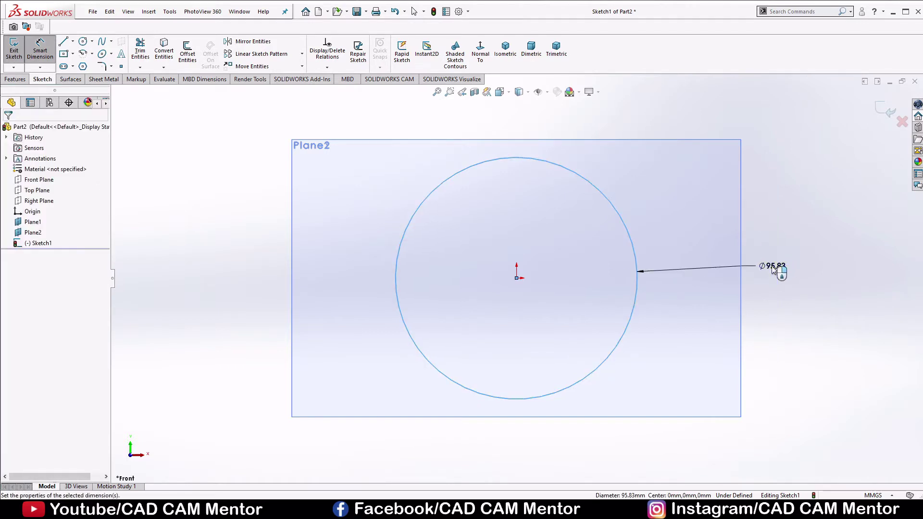
pyautogui.click(772, 266)
pyautogui.write('80')
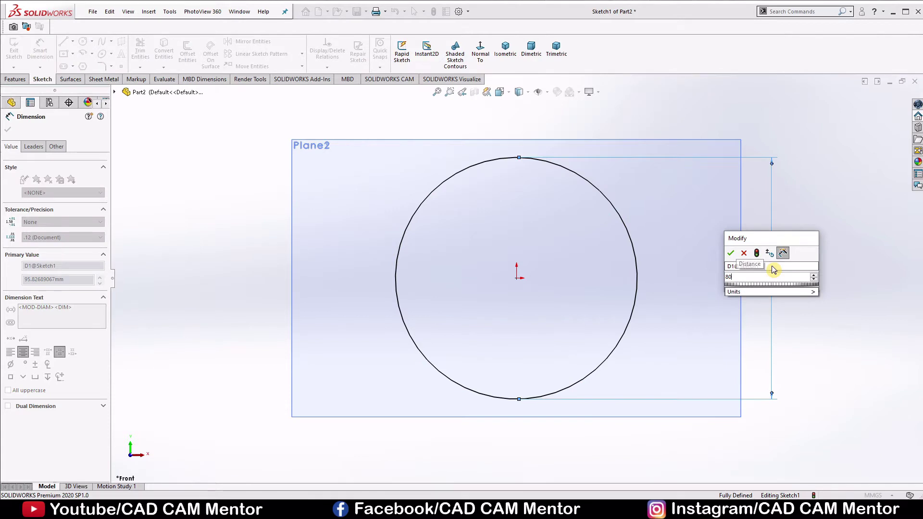
pyautogui.press('Return')
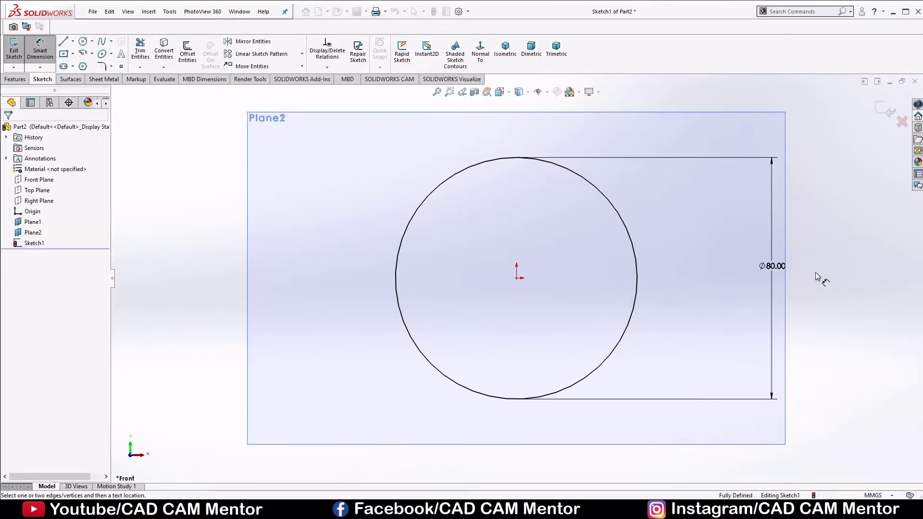
pyautogui.rightClick(831, 253)
pyautogui.click(853, 281)
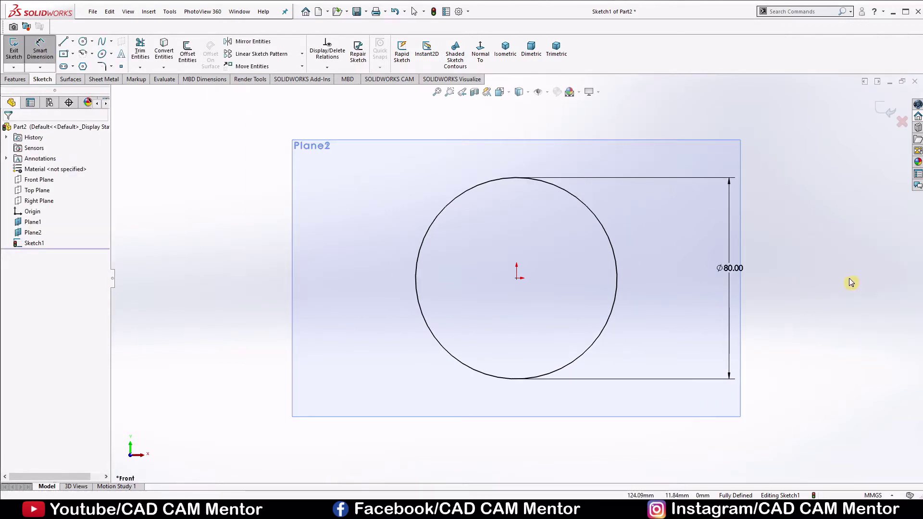
pyautogui.moveTo(820, 274)
pyautogui.mouseDown(button='middle')
pyautogui.moveTo(781, 280)
pyautogui.moveTo(813, 281)
pyautogui.mouseUp(button='middle')
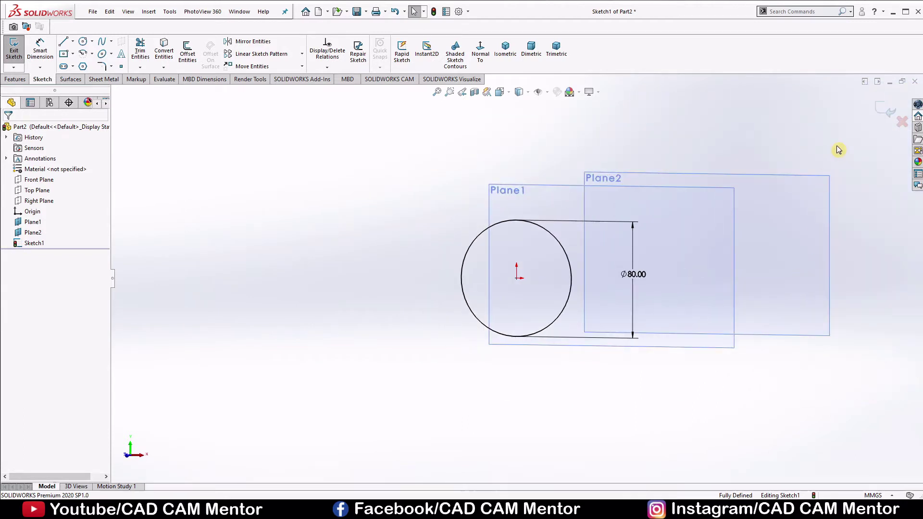
pyautogui.click(875, 114)
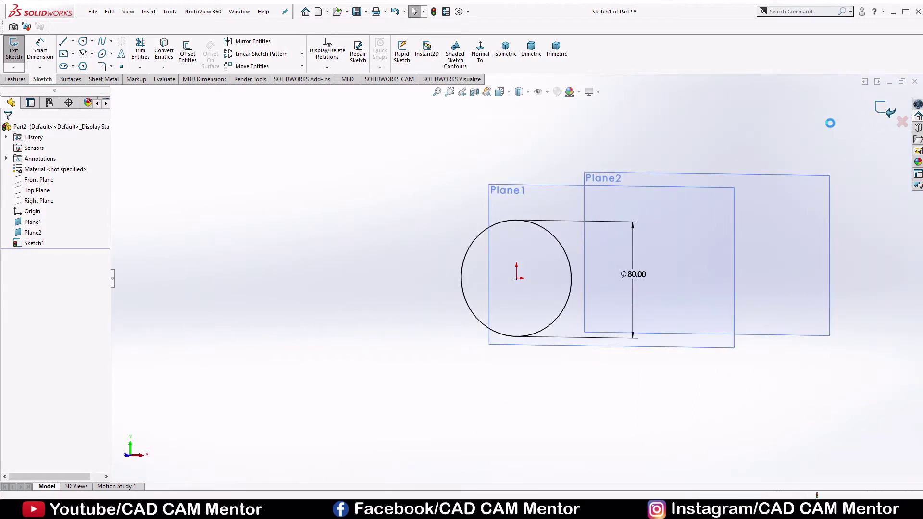
pyautogui.click(801, 125)
# Start a new sketch on Plane1 and orient the view normal to it.
pyautogui.moveTo(800, 125)
pyautogui.mouseDown(button='middle')
pyautogui.moveTo(783, 200)
pyautogui.moveTo(782, 183)
pyautogui.moveTo(862, 157)
pyautogui.mouseUp(button='middle')
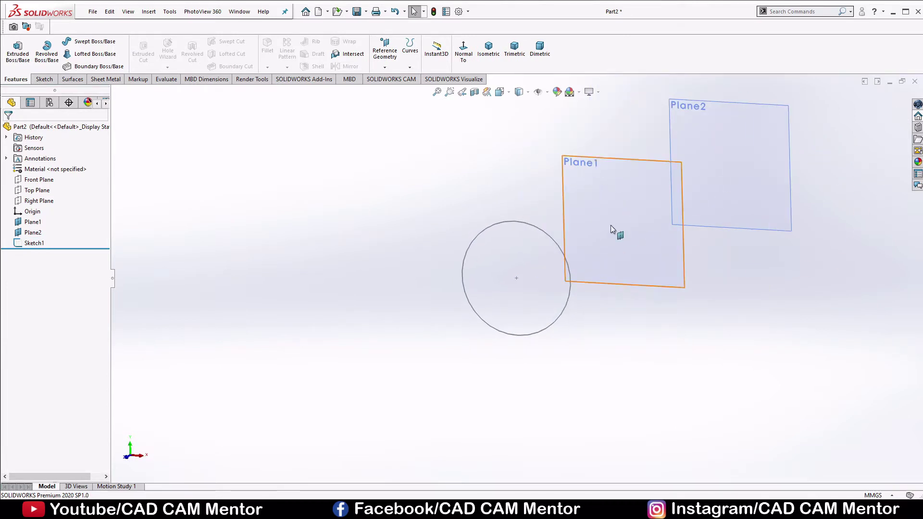
pyautogui.click(582, 181)
pyautogui.rightClick(589, 173)
pyautogui.click(592, 150)
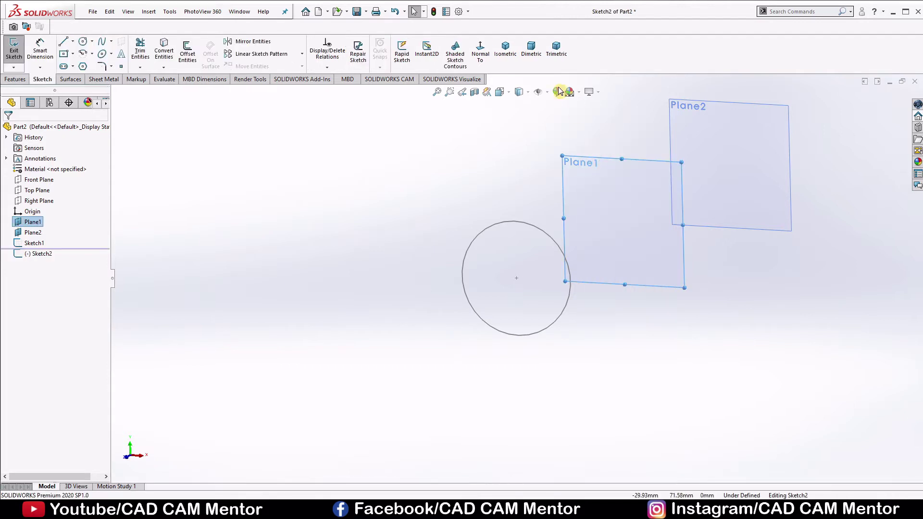
pyautogui.click(479, 47)
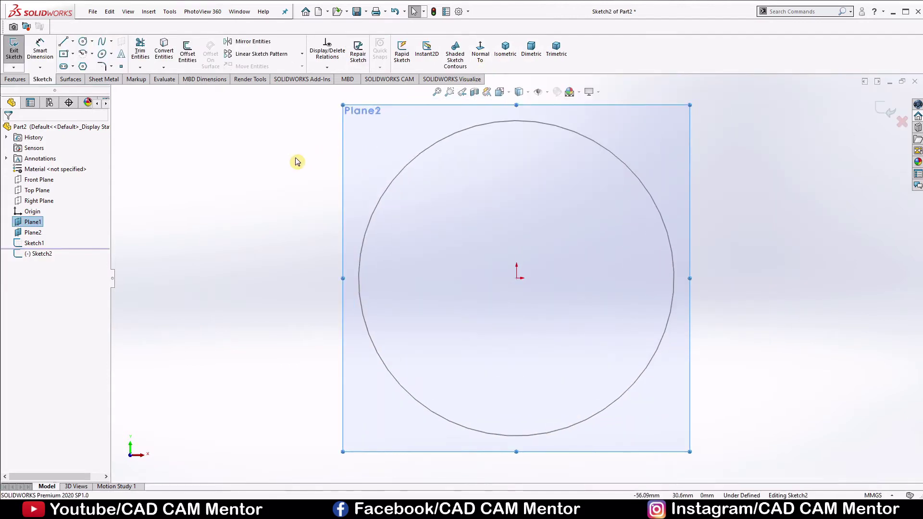
pyautogui.click(294, 161)
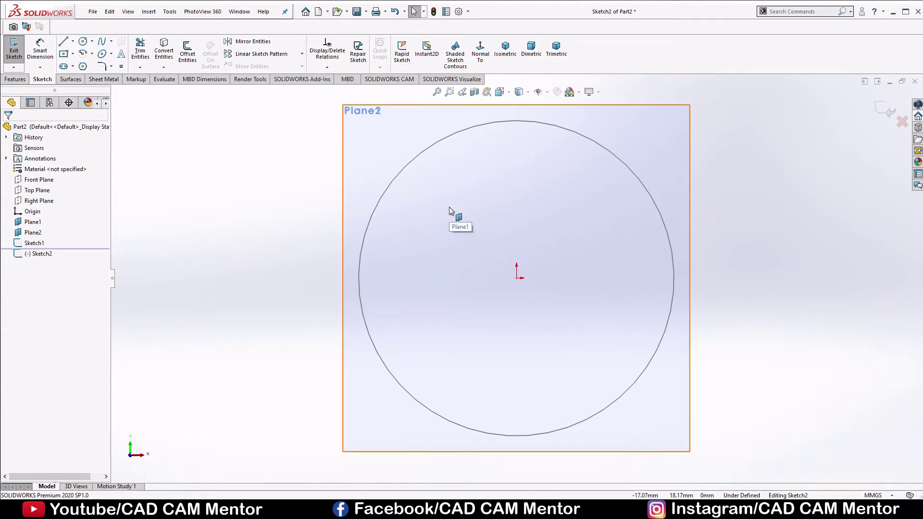
# Draw a center rectangle from the origin, about 99 mm wide and 82 mm high, enclosing the circle.
pyautogui.click(73, 54)
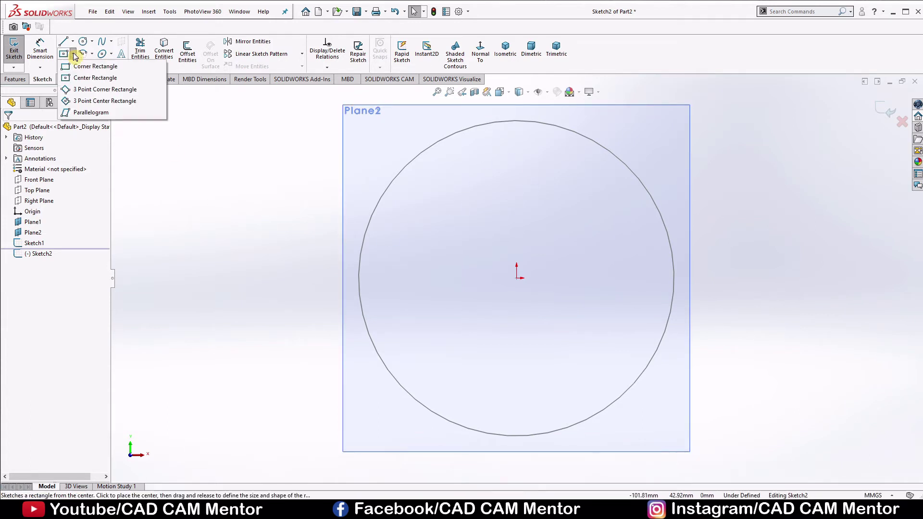
pyautogui.click(94, 79)
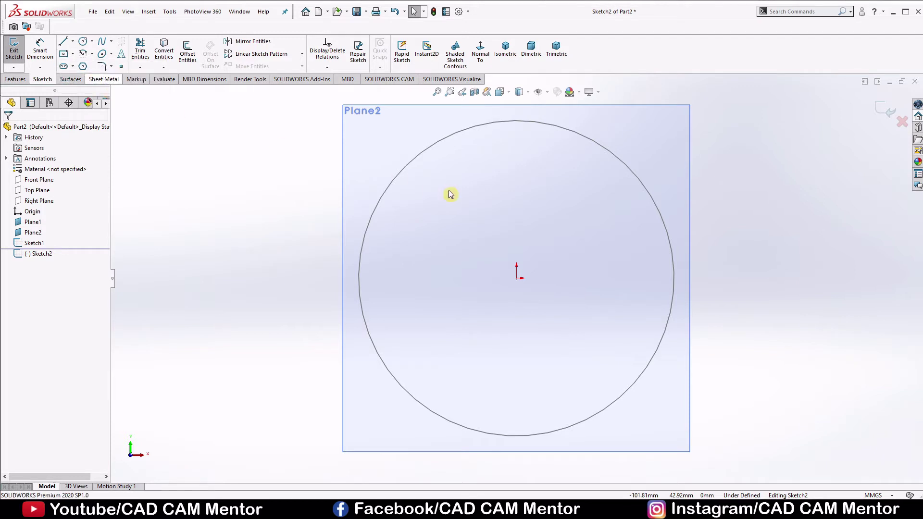
pyautogui.click(516, 278)
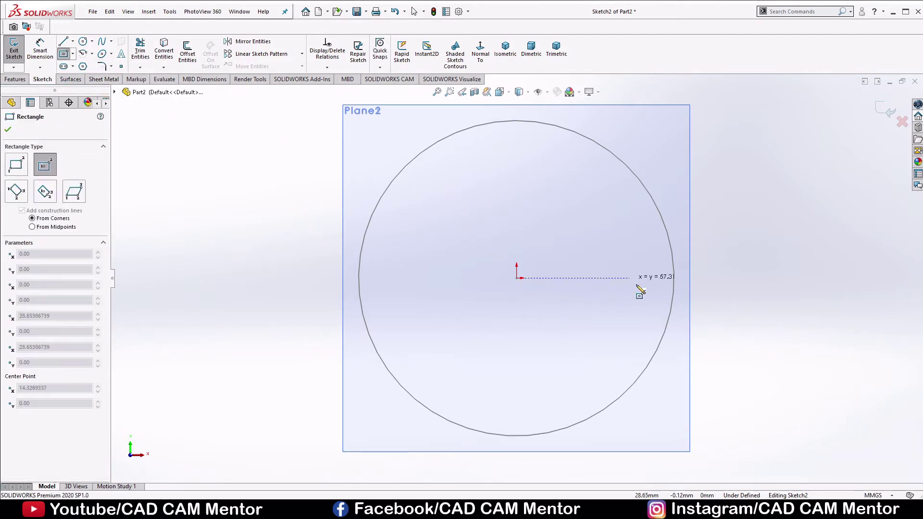
pyautogui.click(712, 439)
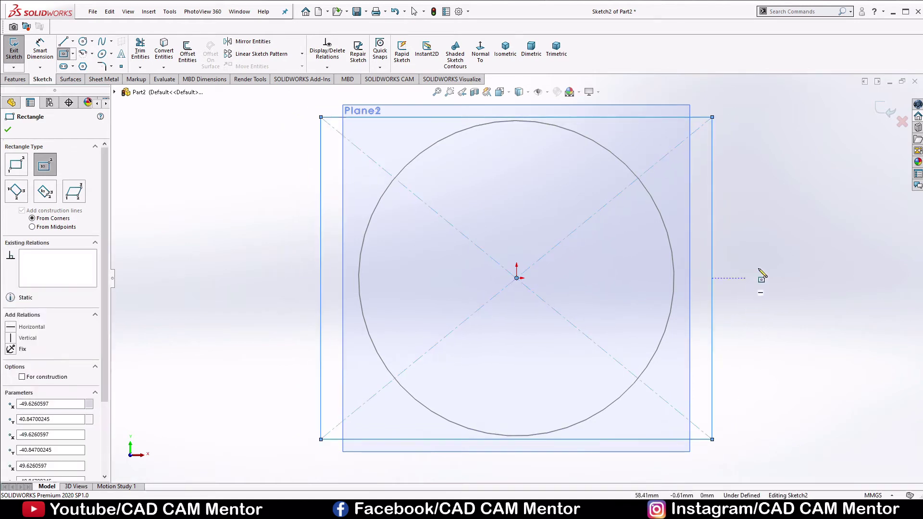
pyautogui.click(8, 131)
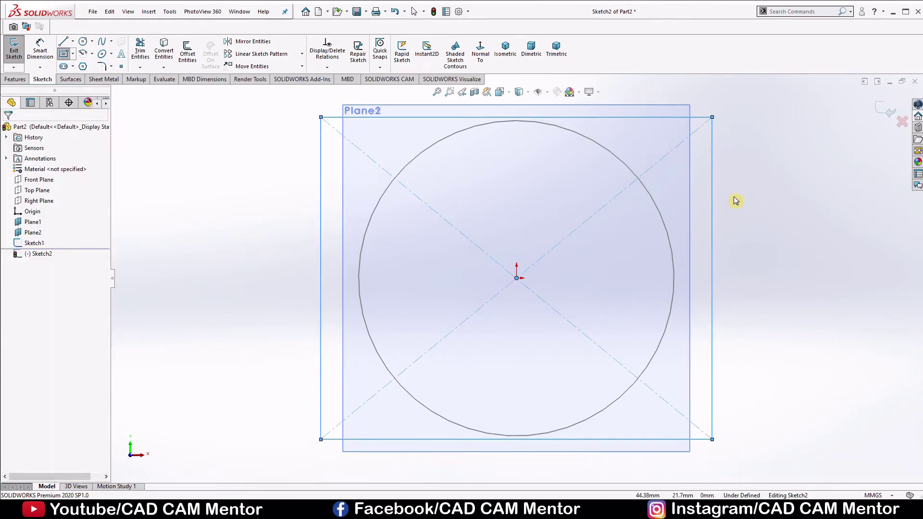
# Dimension the rectangle's vertical side and set its height to 290 mm.
pyautogui.moveTo(748, 296); pyautogui.dragTo(759, 250, button='right')
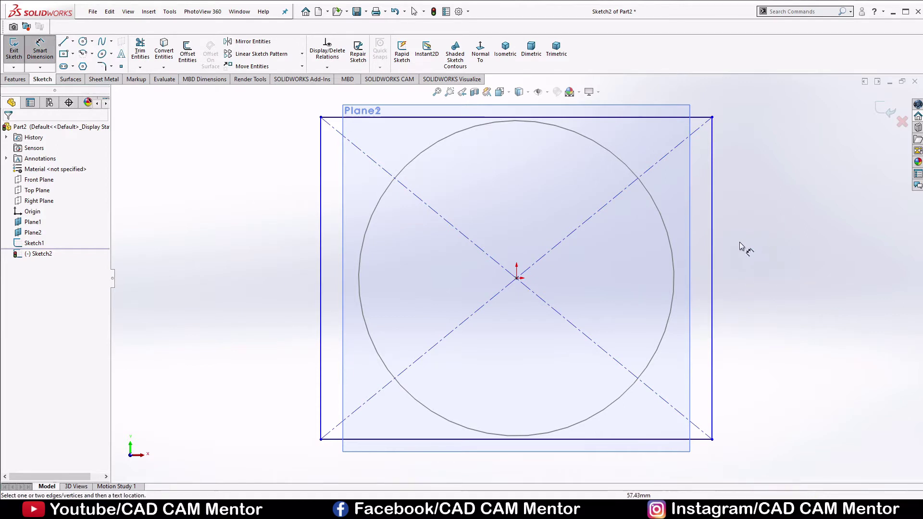
pyautogui.click(712, 260)
pyautogui.click(753, 278)
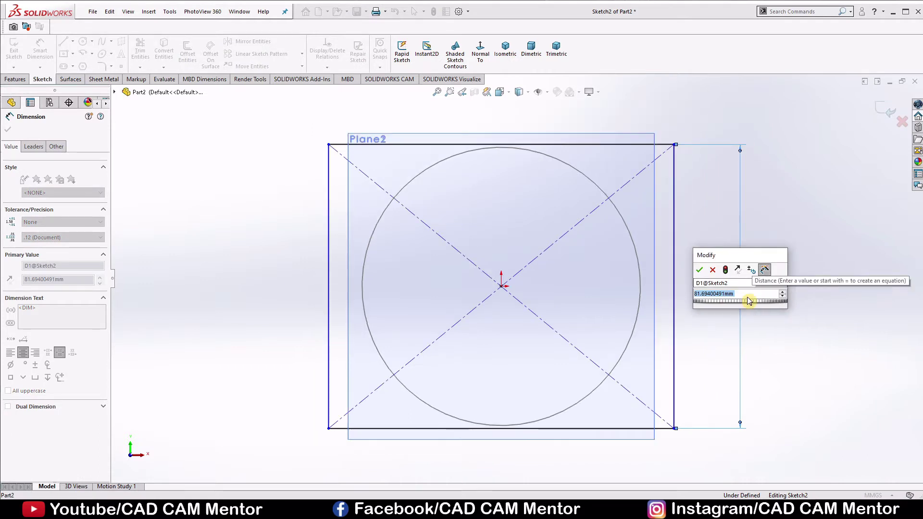
pyautogui.write('290')
pyautogui.press('Return')
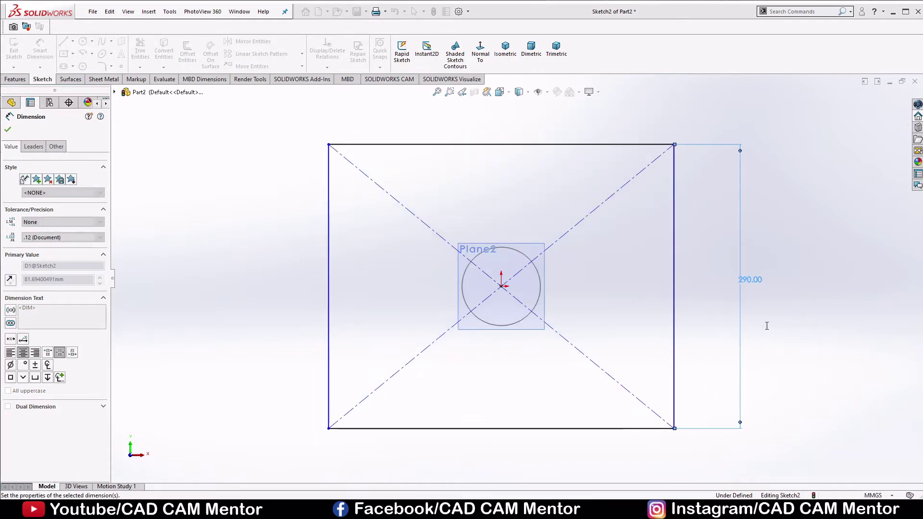
pyautogui.click(725, 366)
# Dimension the rectangle's bottom edge and set its width to 290 mm.
pyautogui.click(551, 428)
pyautogui.click(502, 450)
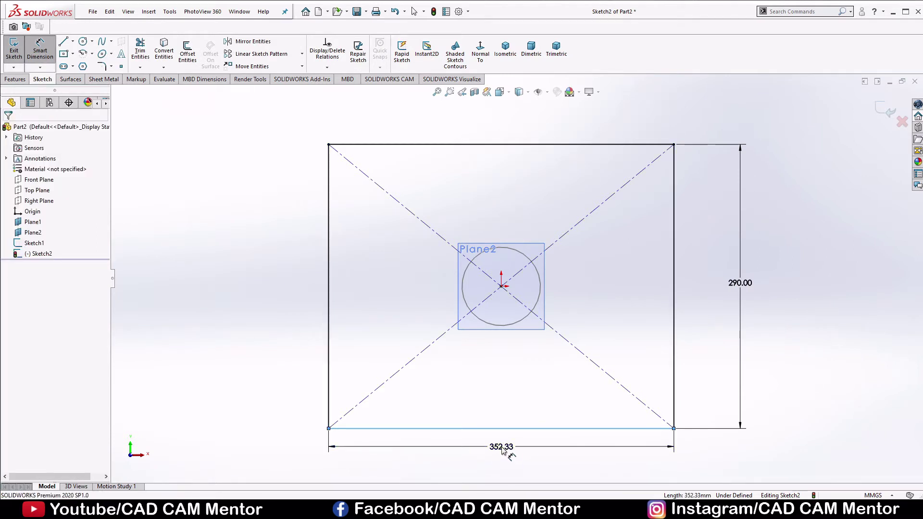
pyautogui.write('290')
pyautogui.press('Escape')
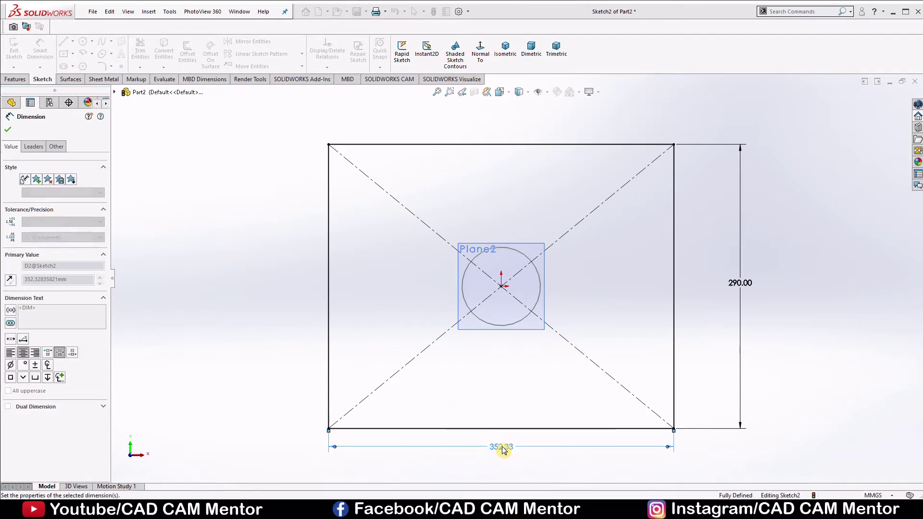
# Leave the dimensioning command and exit the square's sketch on Plane1.
pyautogui.rightClick(767, 339)
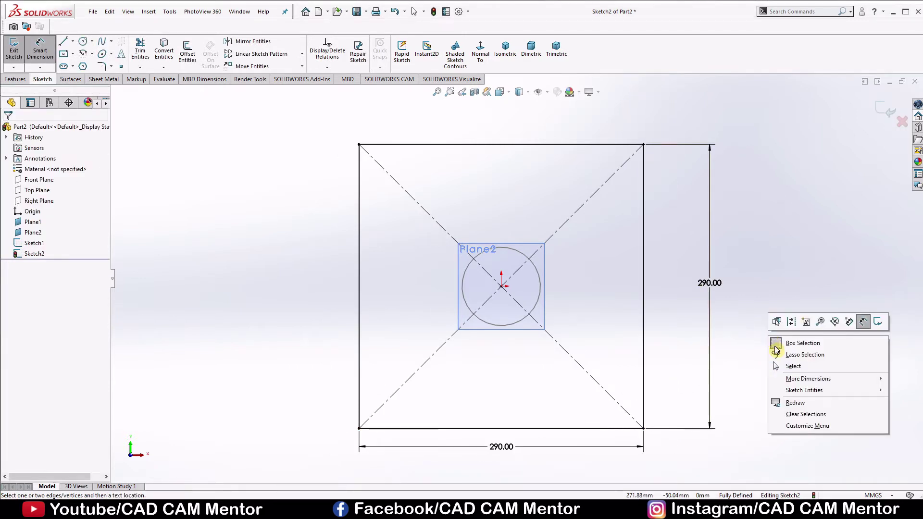
pyautogui.click(790, 370)
pyautogui.moveTo(789, 282); pyautogui.dragTo(773, 299, button='middle')
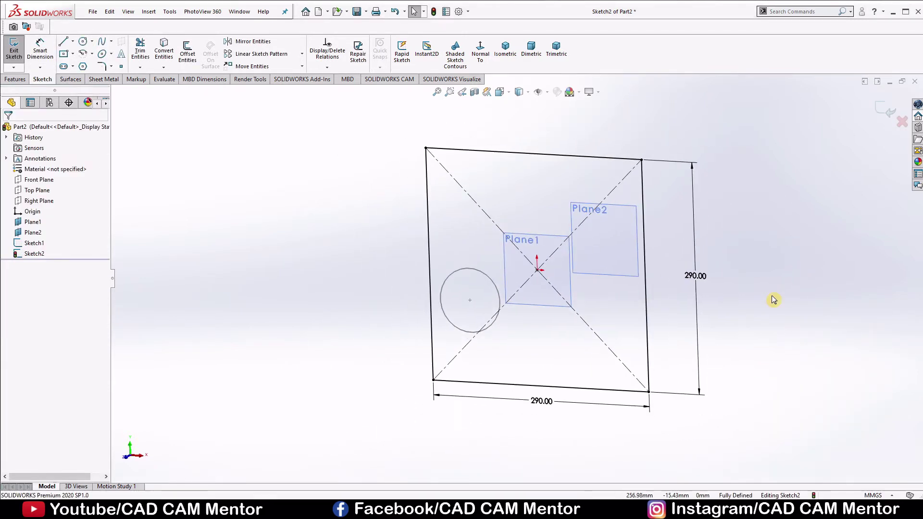
pyautogui.click(883, 110)
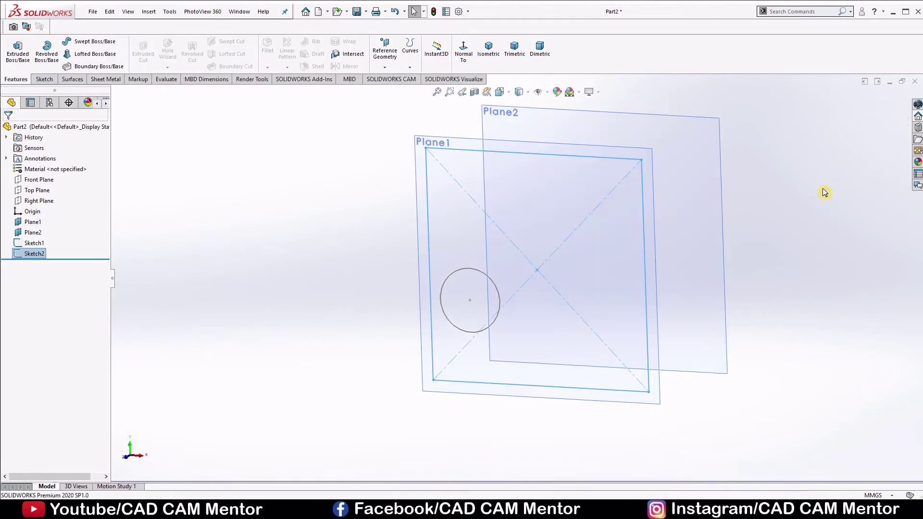
pyautogui.click(823, 193)
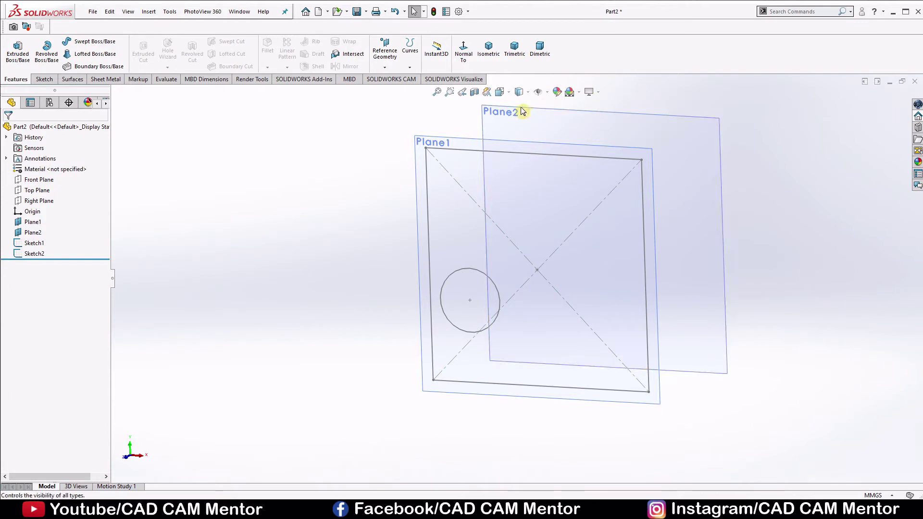
# Start a new sketch on Plane2 and orient the view normal to it.
pyautogui.rightClick(689, 153)
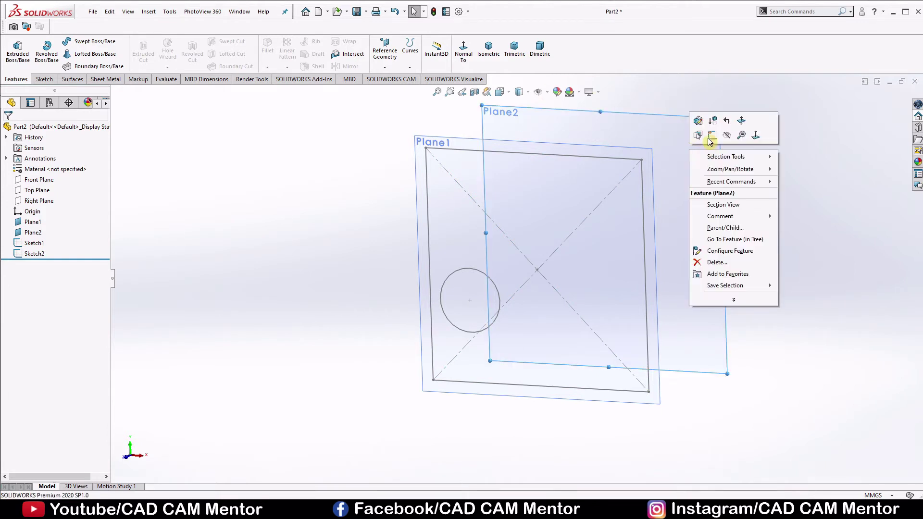
pyautogui.click(711, 136)
pyautogui.click(480, 48)
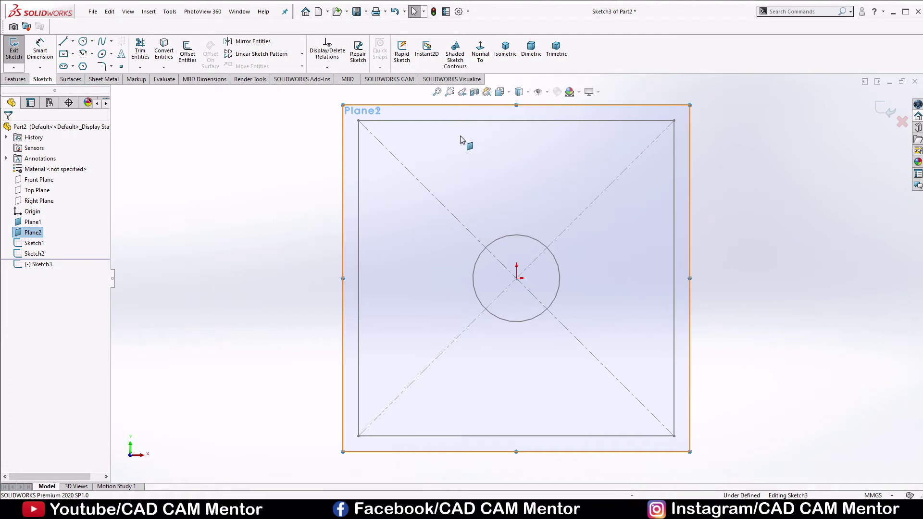
# Draw a circle centred on the origin, about 290 mm in diameter, reaching the sides of the square.
pyautogui.moveTo(196, 204); pyautogui.dragTo(243, 200, button='right')
pyautogui.click(517, 278)
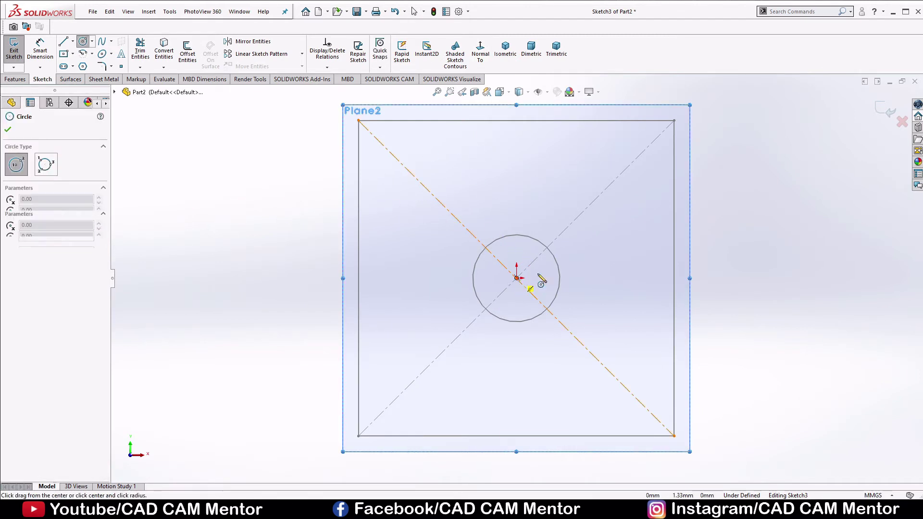
pyautogui.click(700, 287)
# Dimension the large circle's diameter at 290 mm and leave the dimensioning command.
pyautogui.moveTo(754, 270); pyautogui.dragTo(755, 243, button='right')
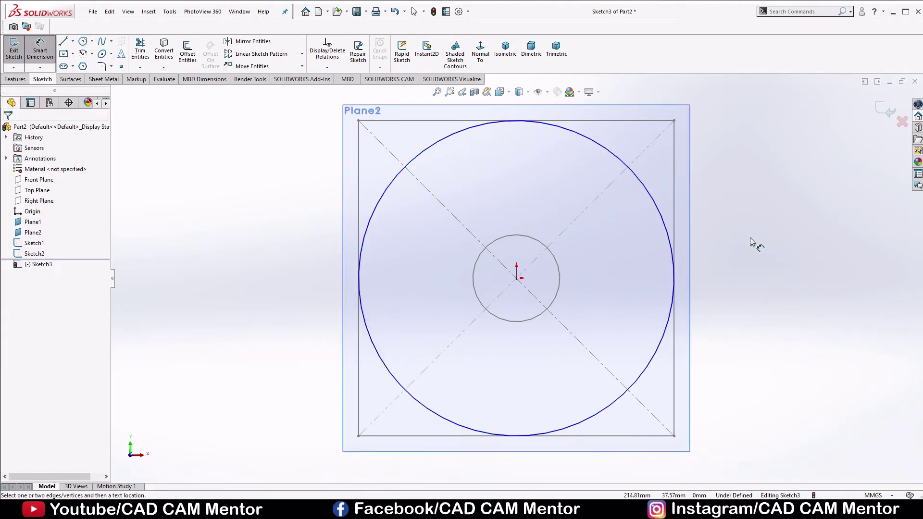
pyautogui.click(667, 229)
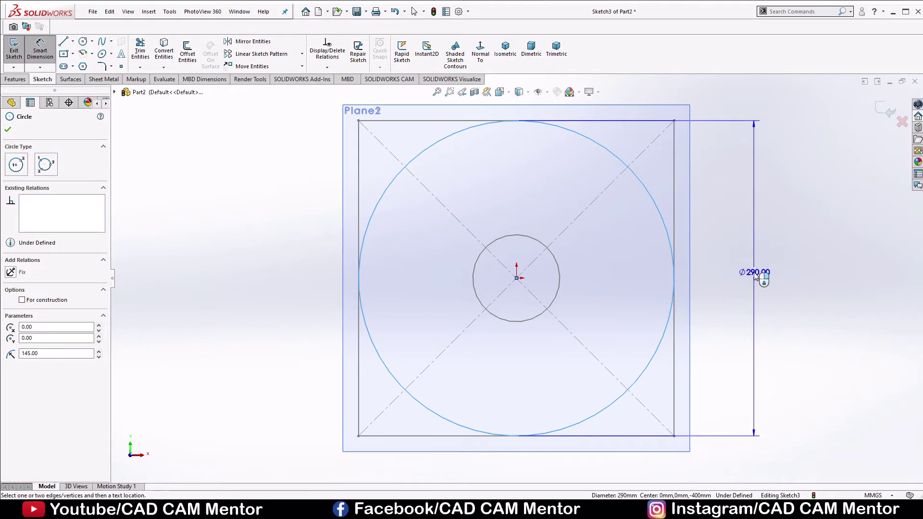
pyautogui.click(752, 261)
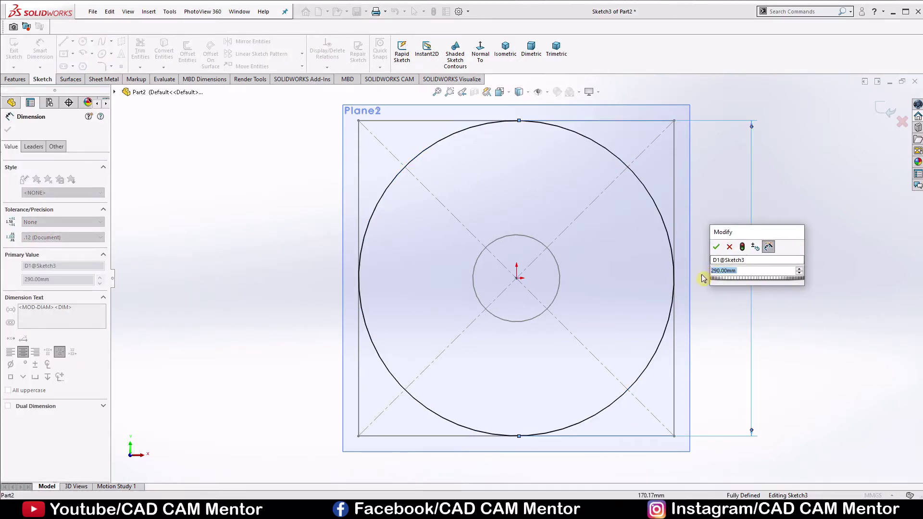
pyautogui.click(716, 247)
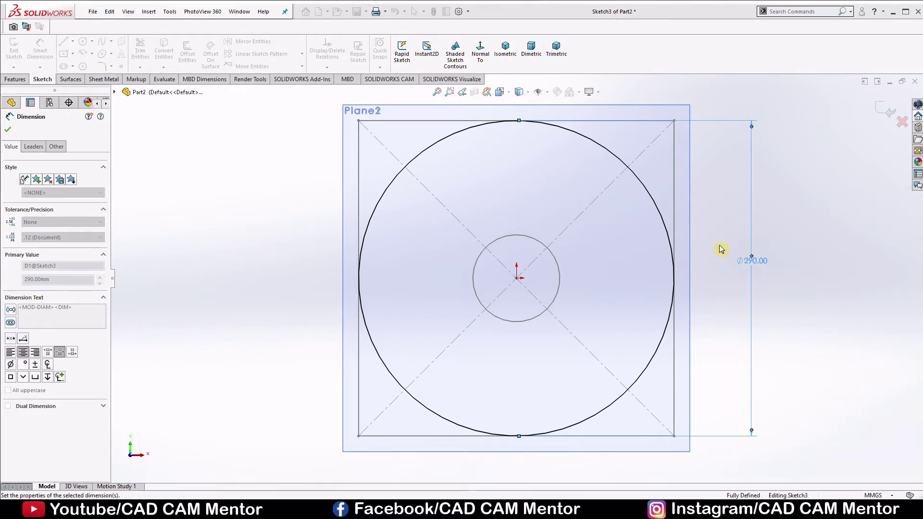
pyautogui.rightClick(786, 226)
pyautogui.click(807, 252)
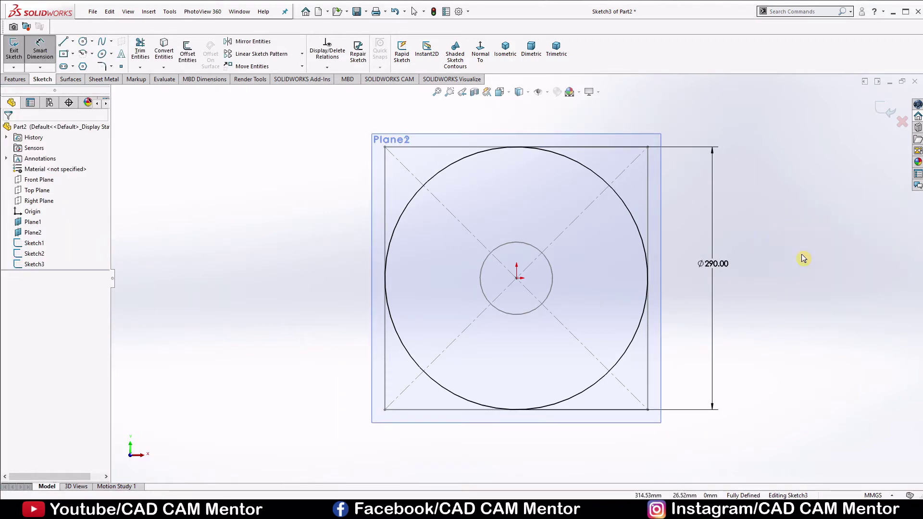
# Exit the large circle's sketch and hide Plane1.
pyautogui.moveTo(766, 241); pyautogui.dragTo(744, 255, button='middle')
pyautogui.scroll(2, 745, 254)
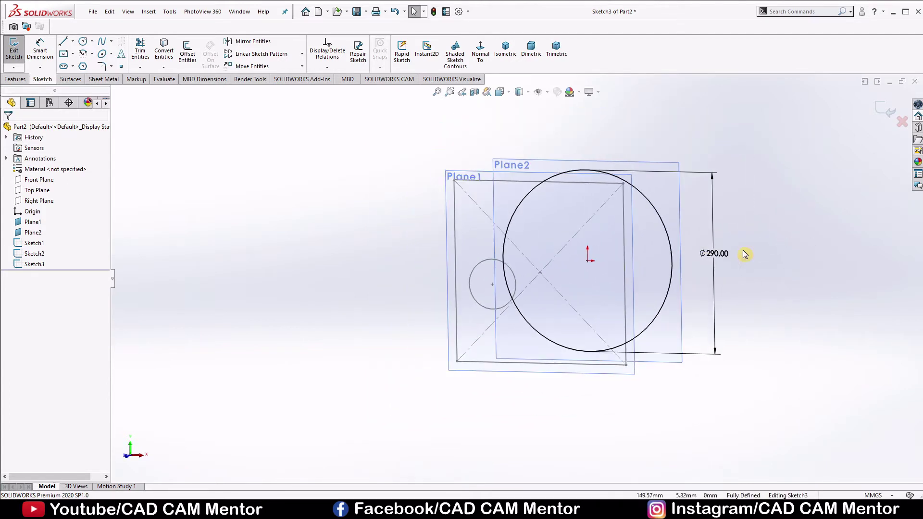
pyautogui.click(884, 111)
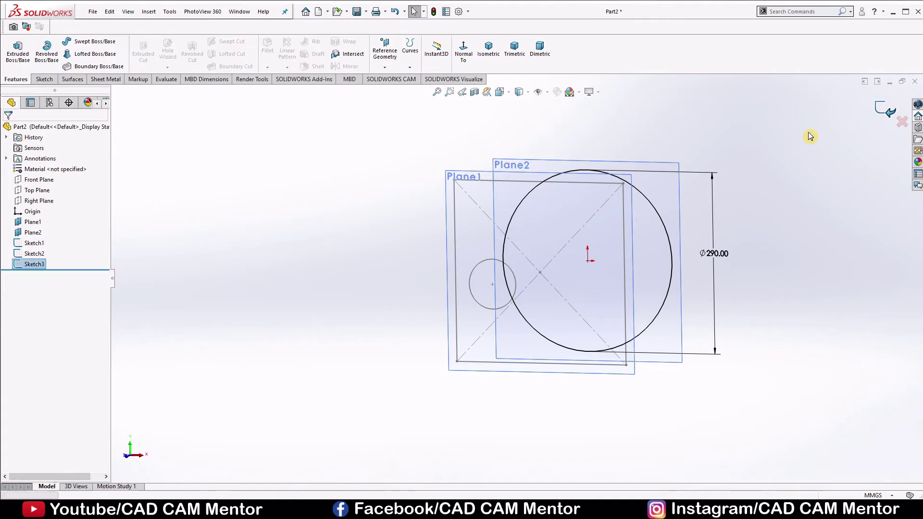
pyautogui.click(33, 222)
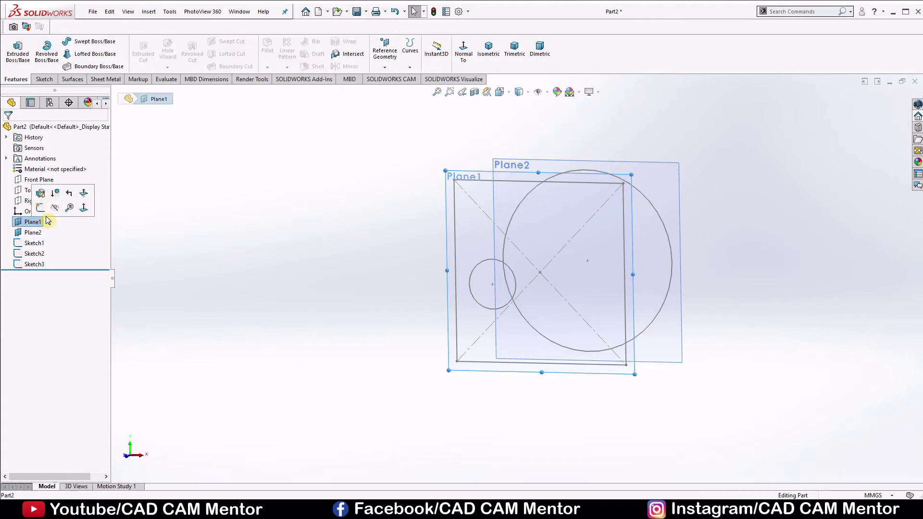
pyautogui.click(233, 207)
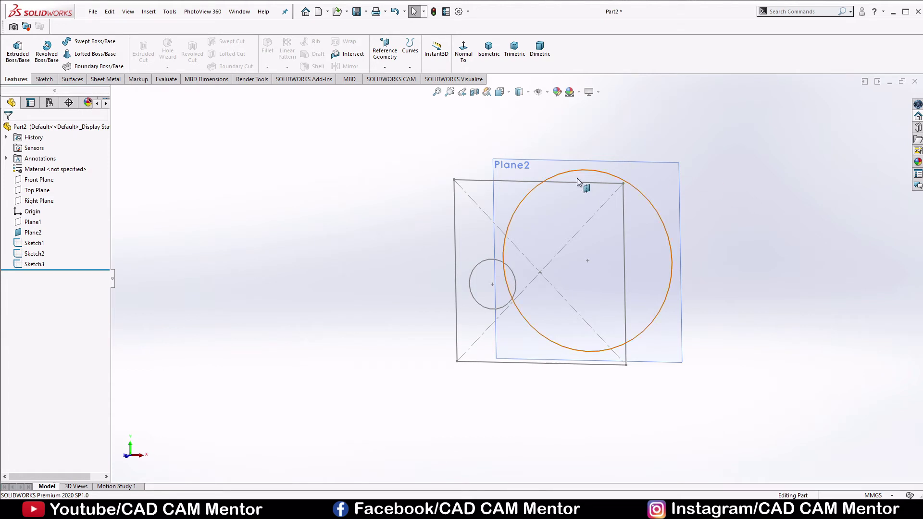
# Create a reference plane offset 350 mm from Plane2, with the offset flipped away from the existing square profile.
pyautogui.click(384, 67)
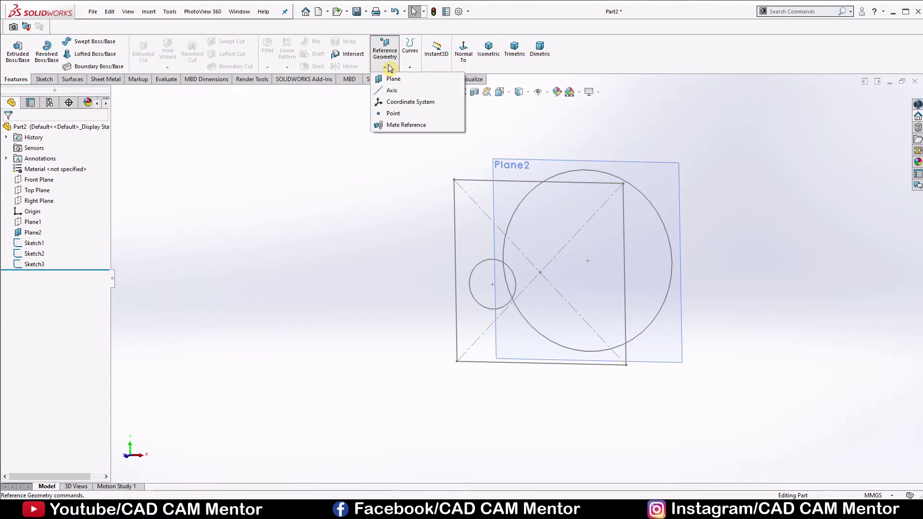
pyautogui.click(393, 80)
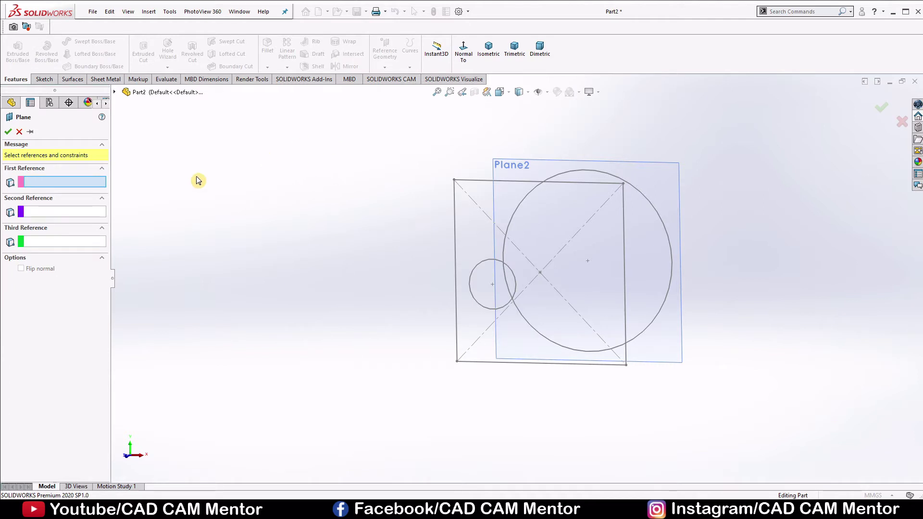
pyautogui.click(656, 174)
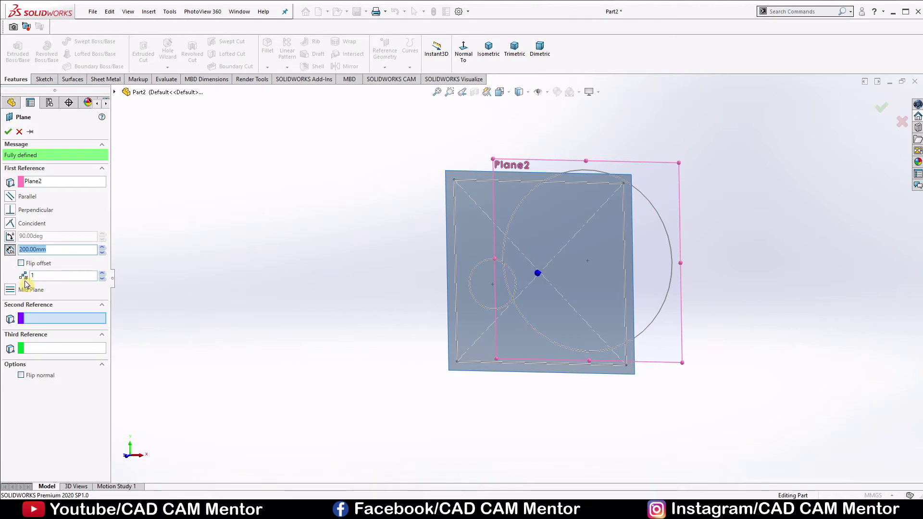
pyautogui.moveTo(710, 255); pyautogui.dragTo(710, 288, button='middle')
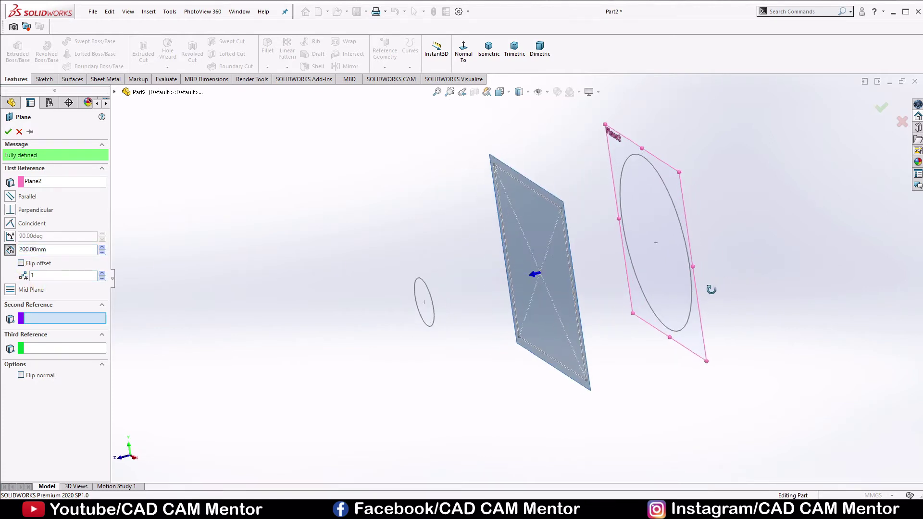
pyautogui.click(21, 264)
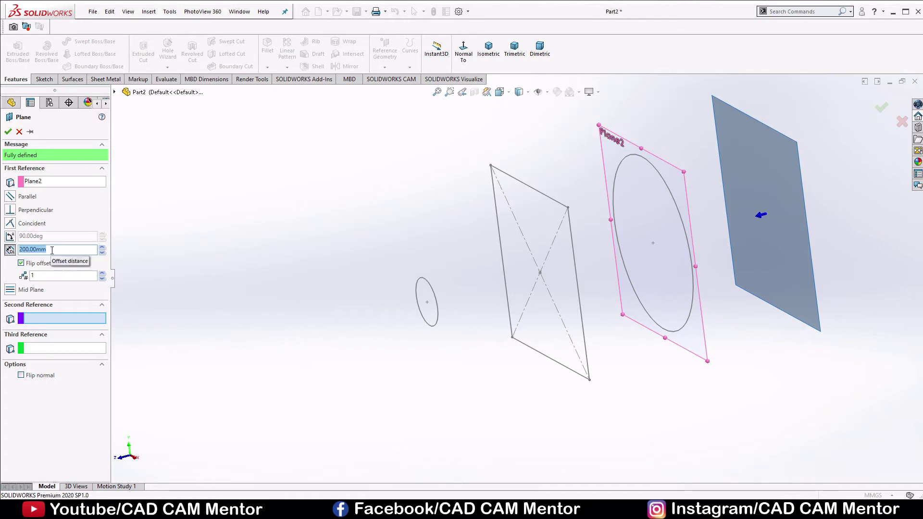
pyautogui.write('350')
pyautogui.press('Return')
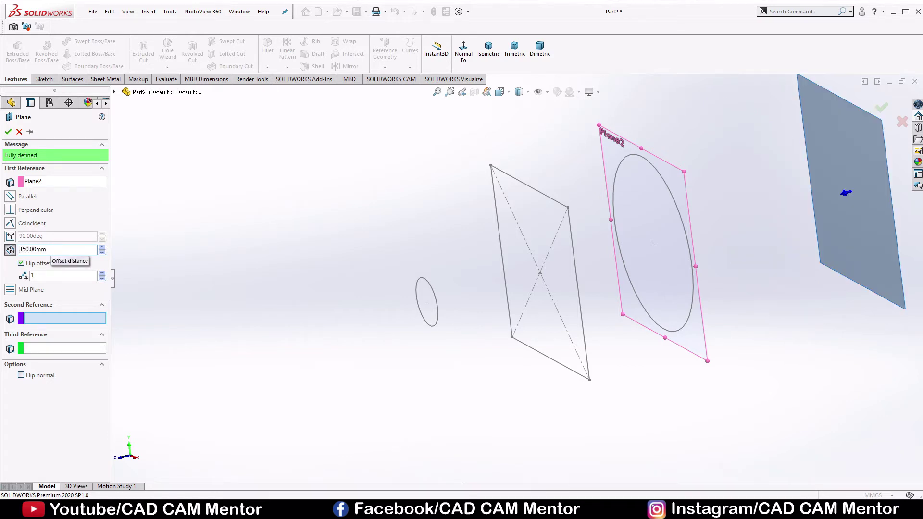
pyautogui.press('f')
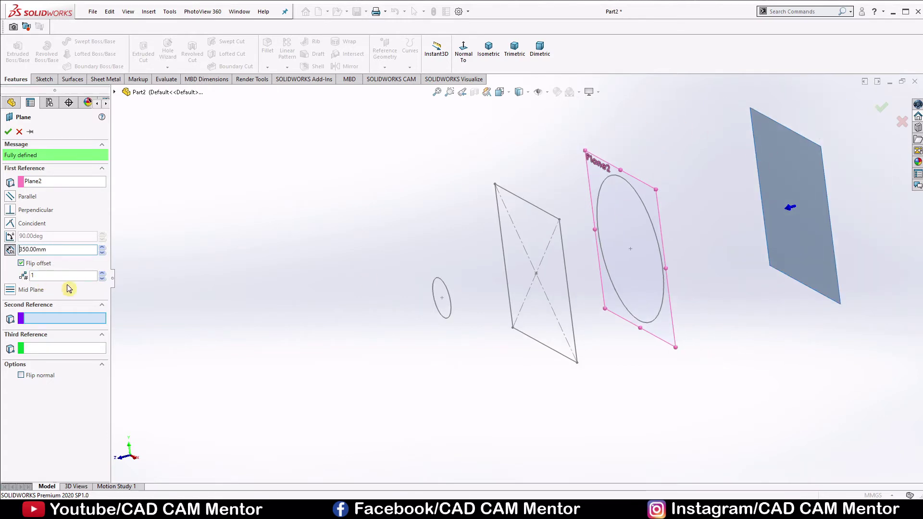
pyautogui.click(9, 131)
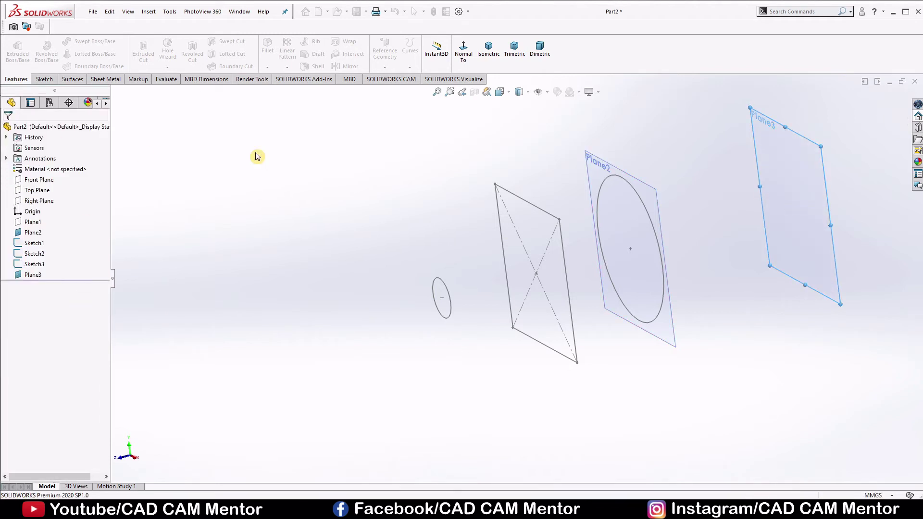
pyautogui.press('Escape')
# Hide Plane2, leaving its circle sketch shown.
pyautogui.keyDown('ctrl'); pyautogui.moveTo(702, 160); pyautogui.dragTo(616, 216, button='middle'); pyautogui.keyUp('ctrl')
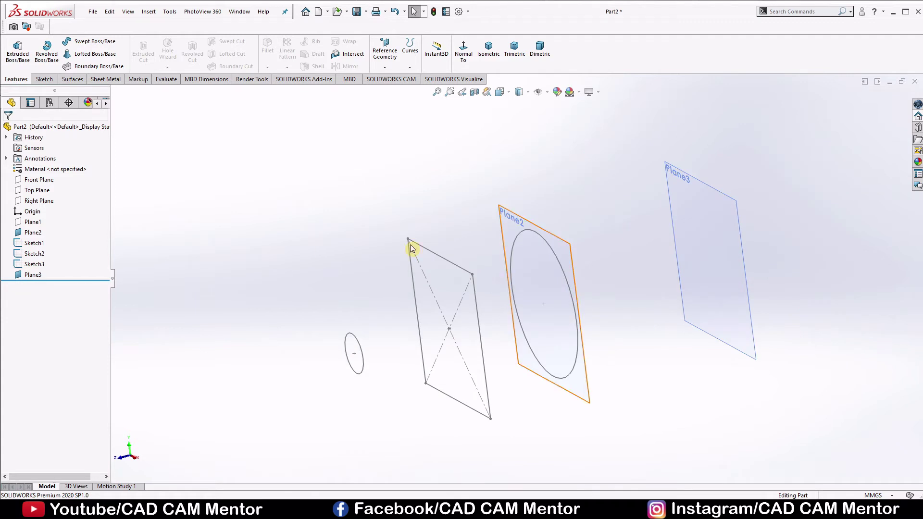
pyautogui.click(30, 233)
pyautogui.click(53, 221)
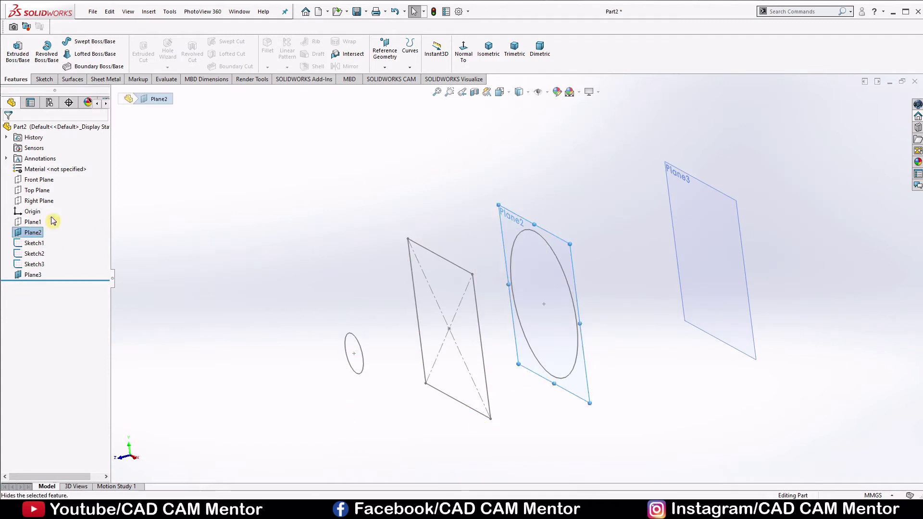
# Start a new sketch on Plane3 and orient the view normal to it.
pyautogui.moveTo(573, 284); pyautogui.dragTo(630, 271, button='middle')
pyautogui.rightClick(659, 208)
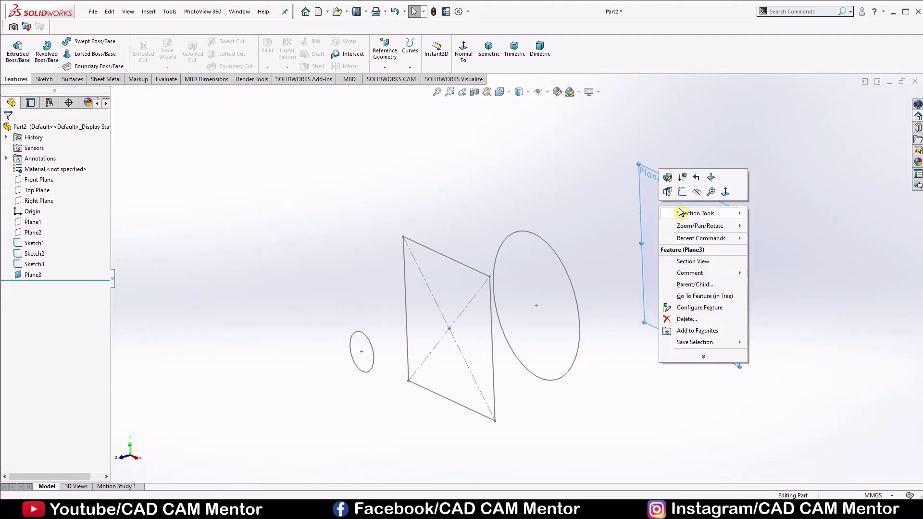
pyautogui.click(682, 192)
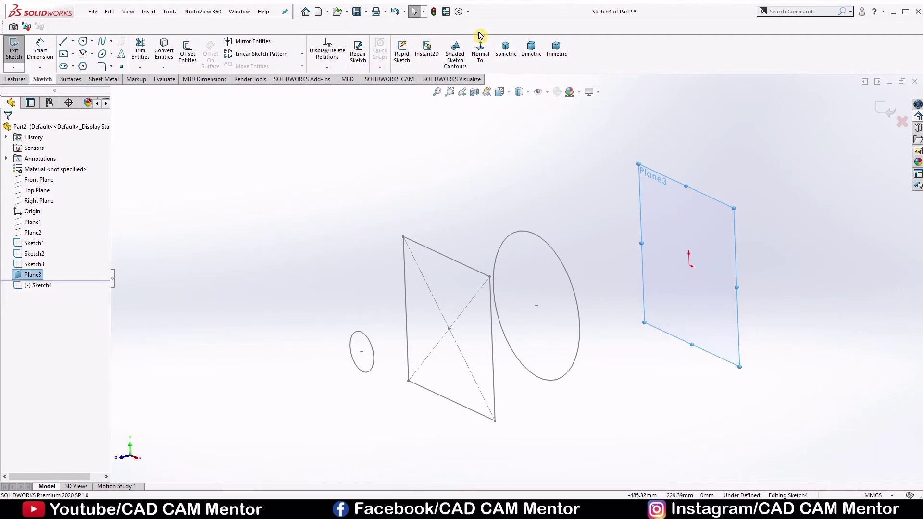
pyautogui.click(479, 49)
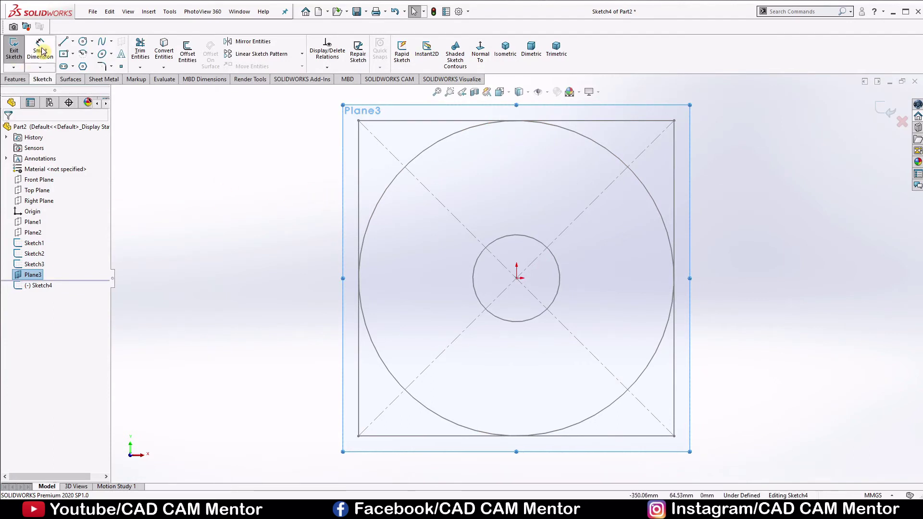
# Draw a center rectangle from the origin, about 558 mm wide and 261 mm high, on Plane3.
pyautogui.click(73, 53)
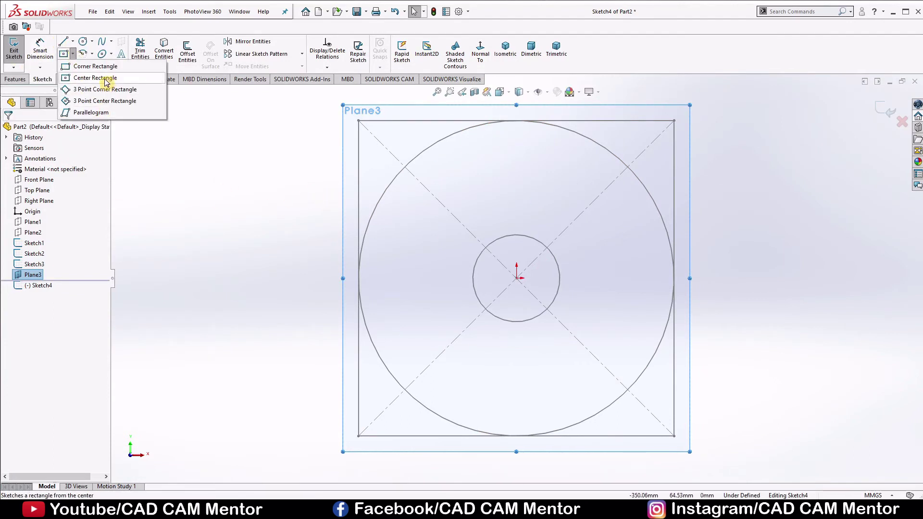
pyautogui.click(88, 80)
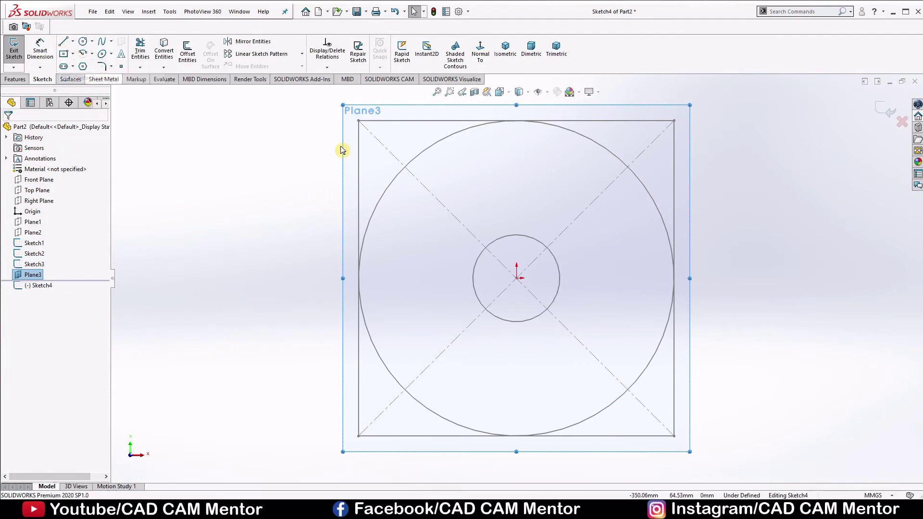
pyautogui.click(517, 278)
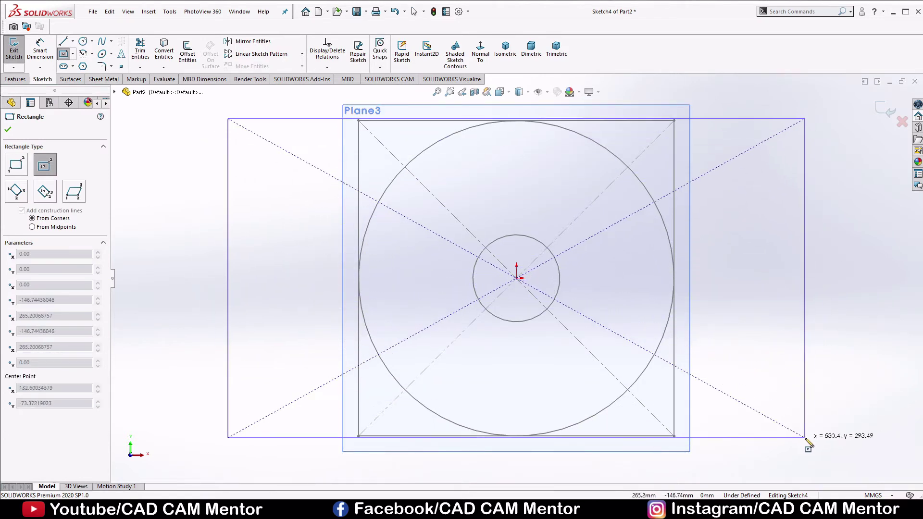
pyautogui.click(819, 420)
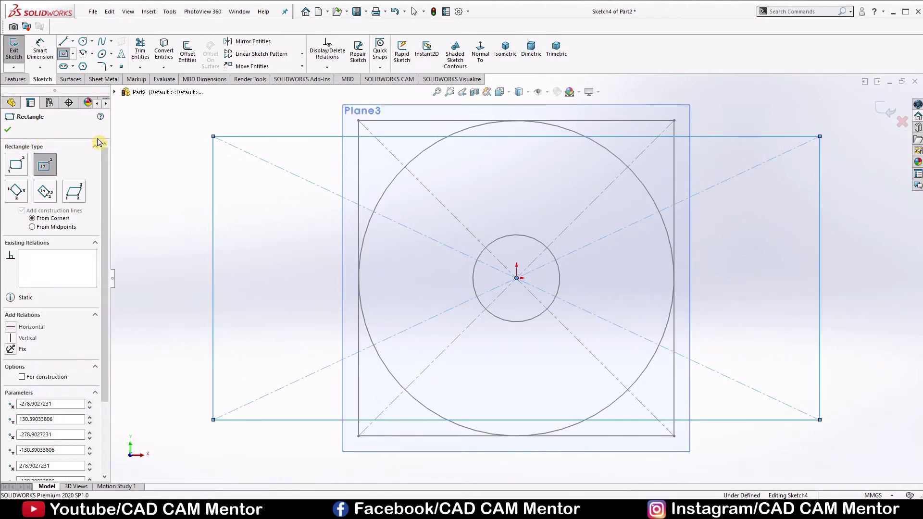
pyautogui.click(11, 130)
# Dimension the rectangle's height on Plane3 and set it to 380 mm.
pyautogui.scroll(2, 535, 194)
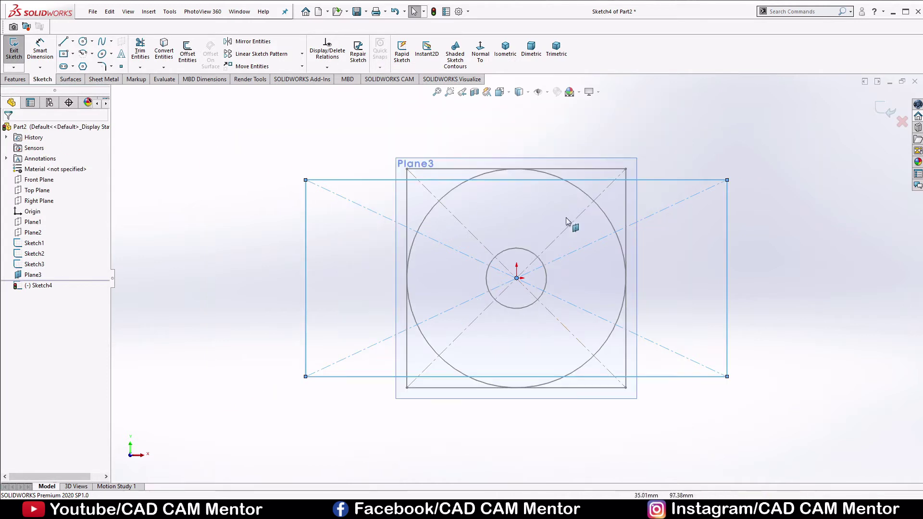
pyautogui.press('d')
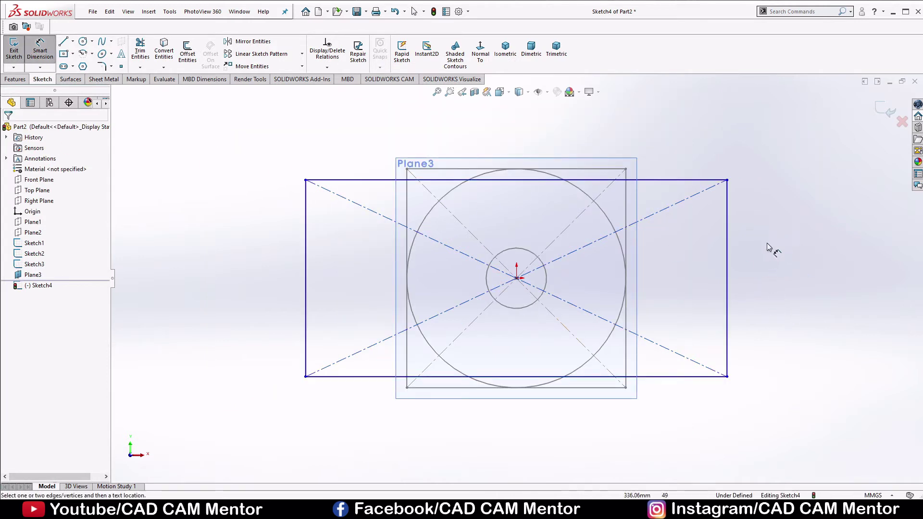
pyautogui.click(727, 263)
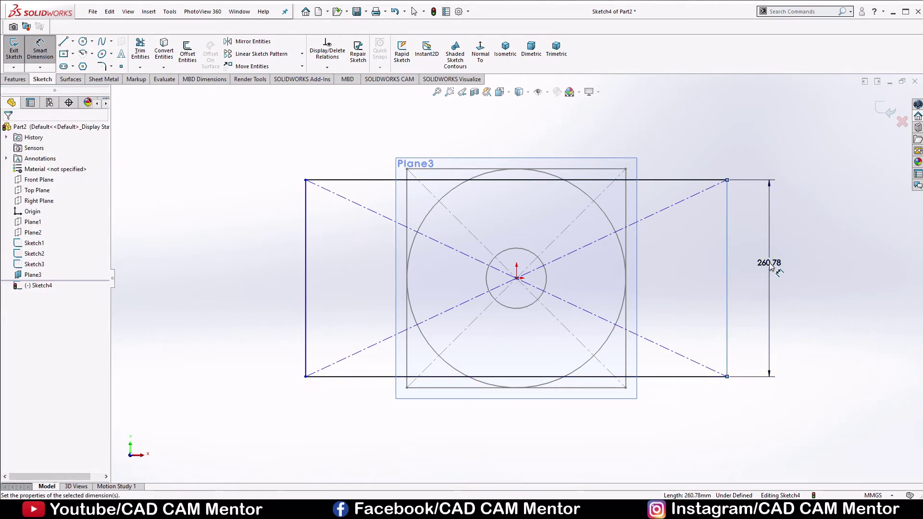
pyautogui.click(771, 268)
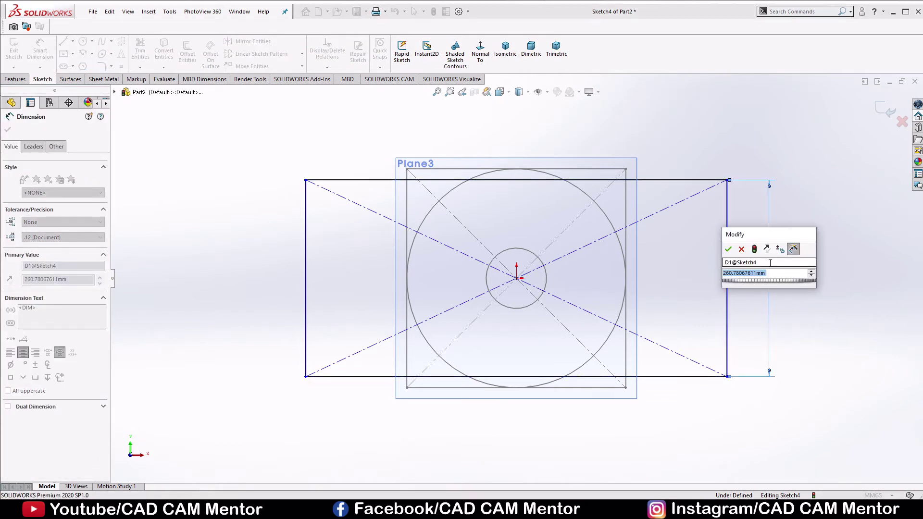
pyautogui.write('380')
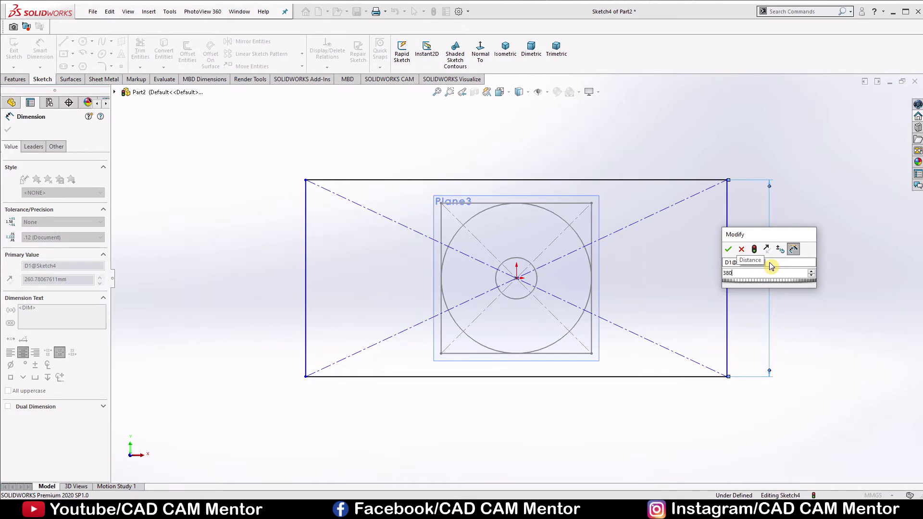
pyautogui.press('Return')
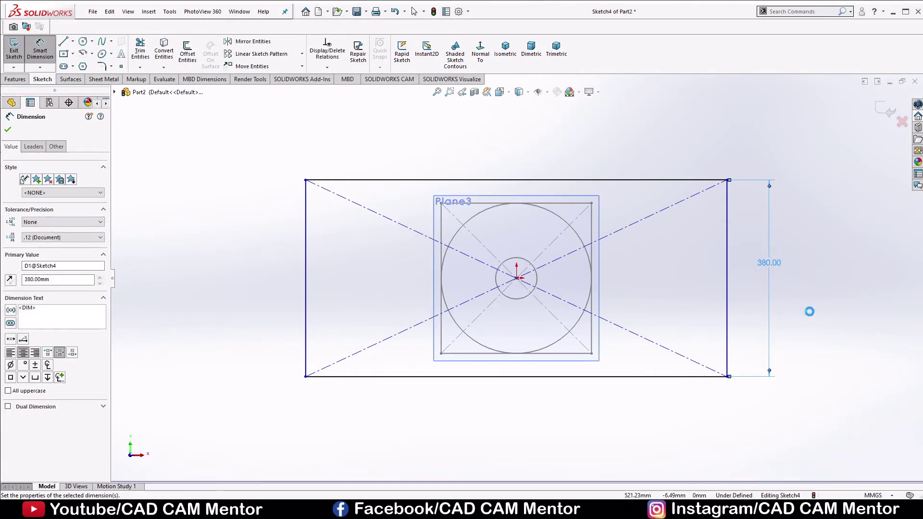
# Dimension the rectangle's width and set it to 580 mm, ending the dimension tool.
pyautogui.click(503, 414)
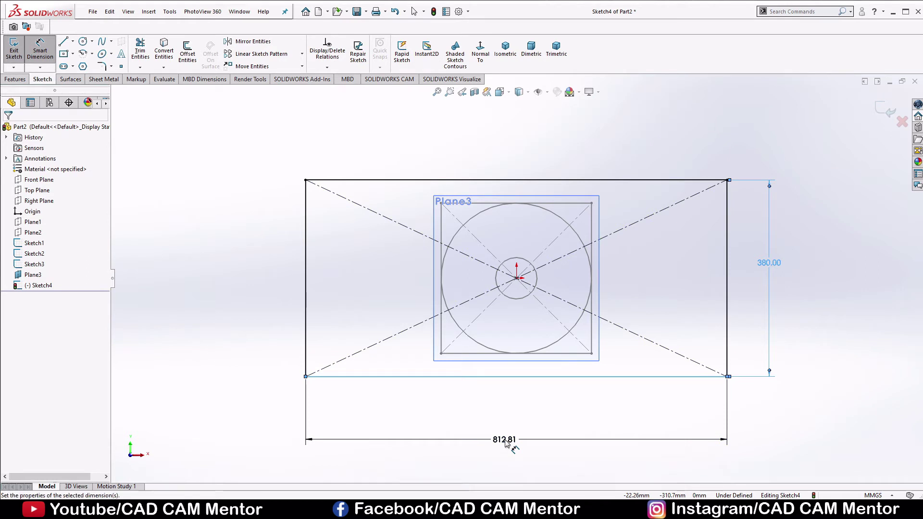
pyautogui.click(505, 443)
pyautogui.write('800')
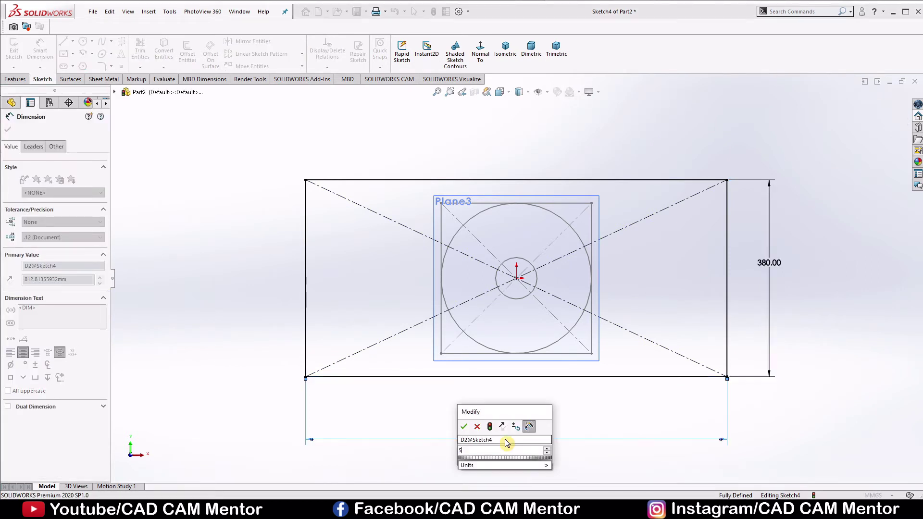
pyautogui.press('Return')
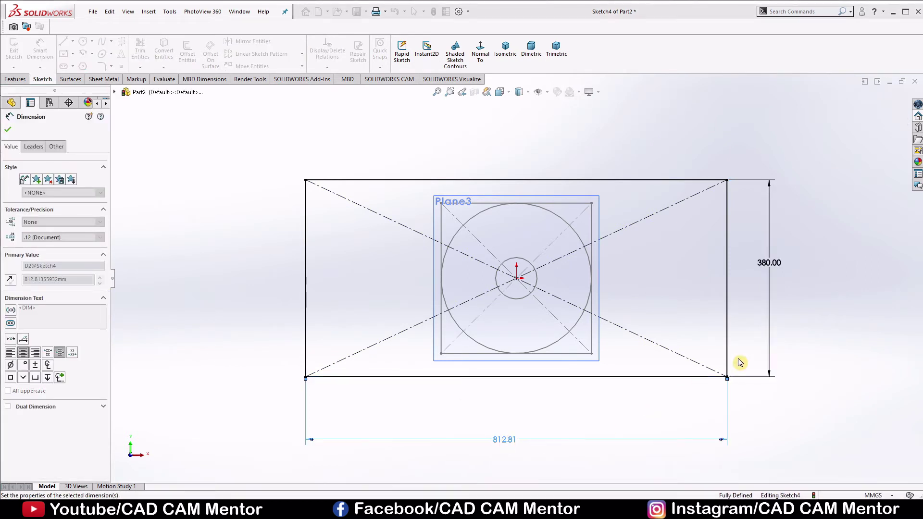
pyautogui.rightClick(774, 282)
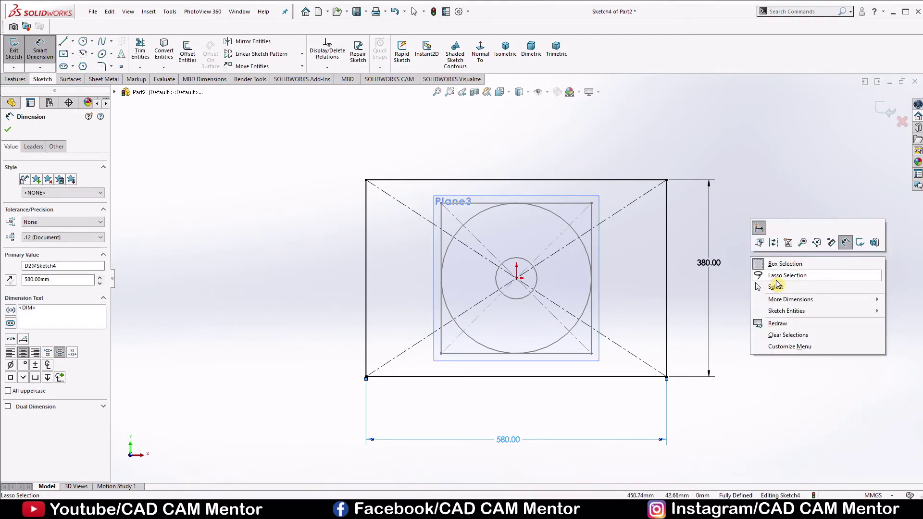
pyautogui.click(775, 285)
# Hide Plane3 and exit the rectangle sketch.
pyautogui.moveTo(786, 241); pyautogui.dragTo(750, 270, button='middle')
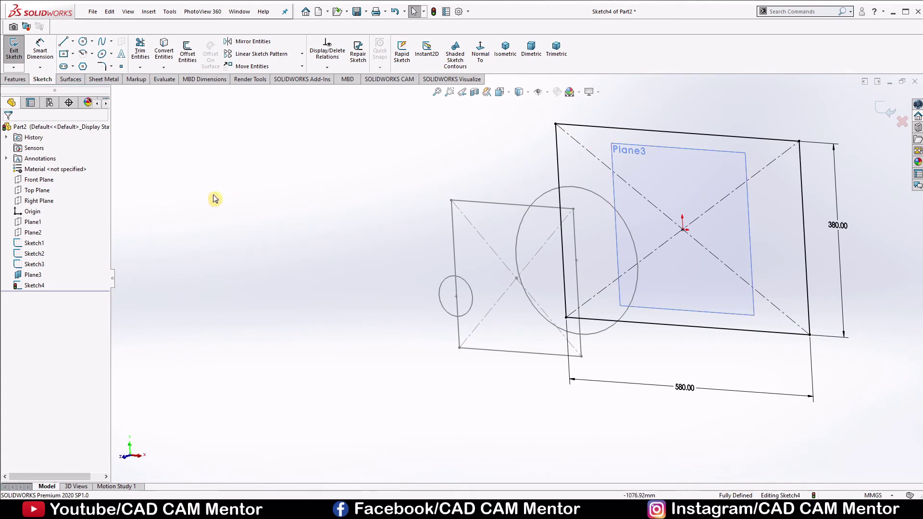
pyautogui.click(34, 276)
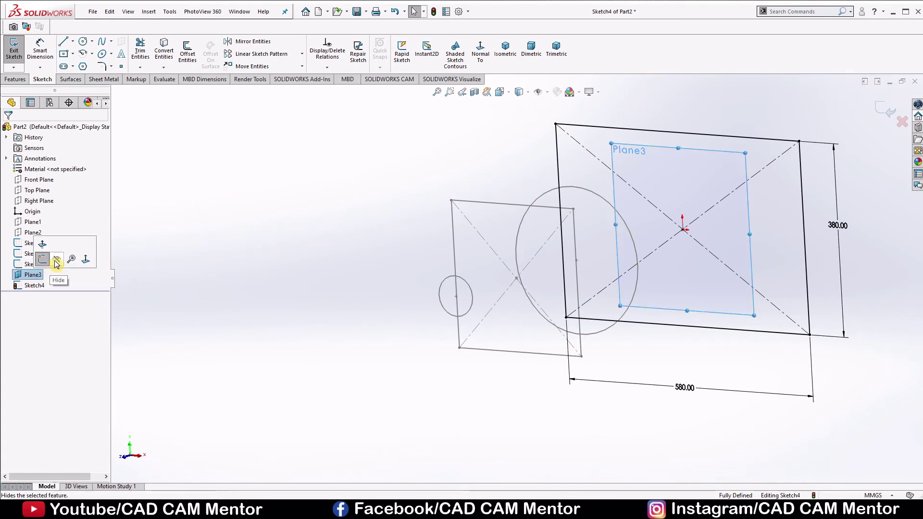
pyautogui.click(302, 262)
pyautogui.press('f')
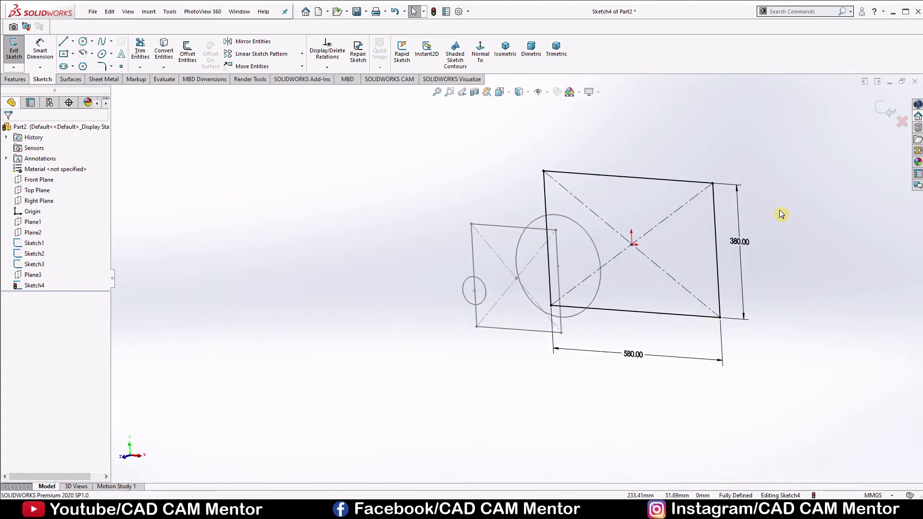
pyautogui.click(882, 113)
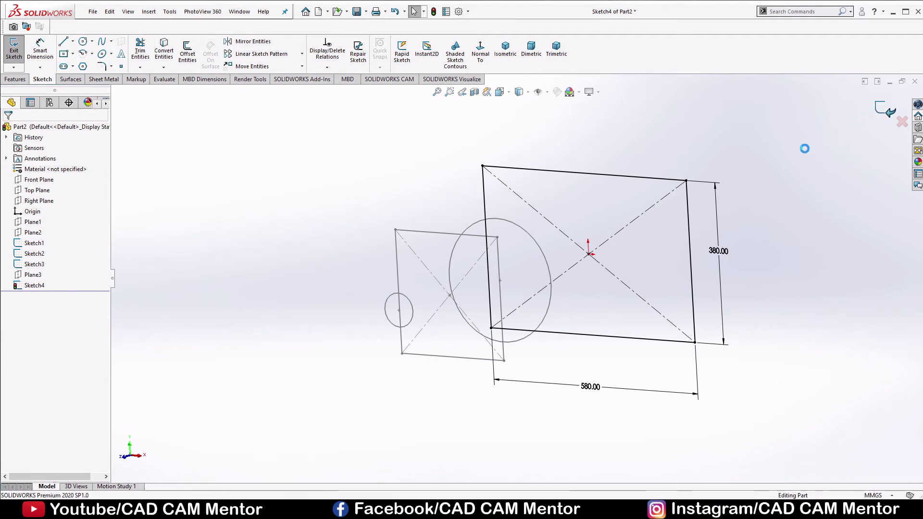
# Set up a Lofted Boss/Base through the rectangle, large circle, square and small circle profiles, in that order.
pyautogui.click(772, 210)
pyautogui.moveTo(772, 210)
pyautogui.mouseDown(button='middle')
pyautogui.moveTo(719, 211)
pyautogui.moveTo(751, 217)
pyautogui.mouseUp(button='middle')
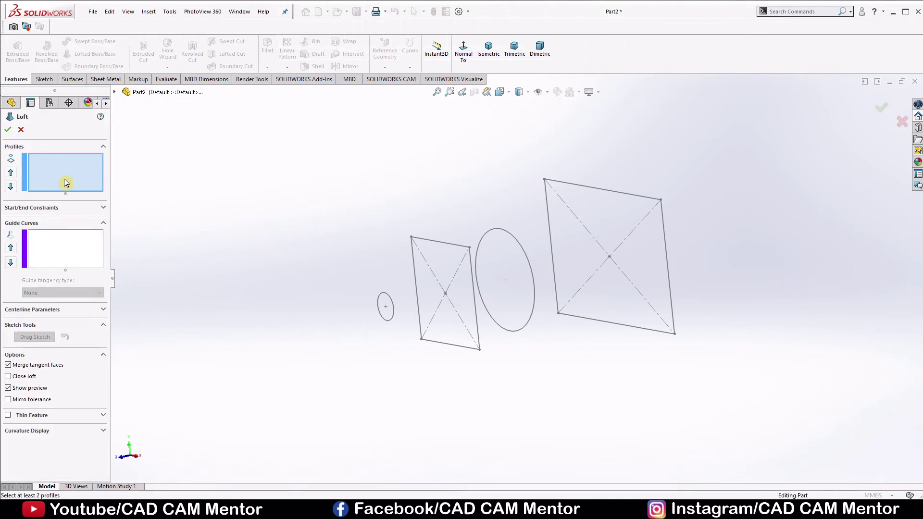
pyautogui.click(661, 201)
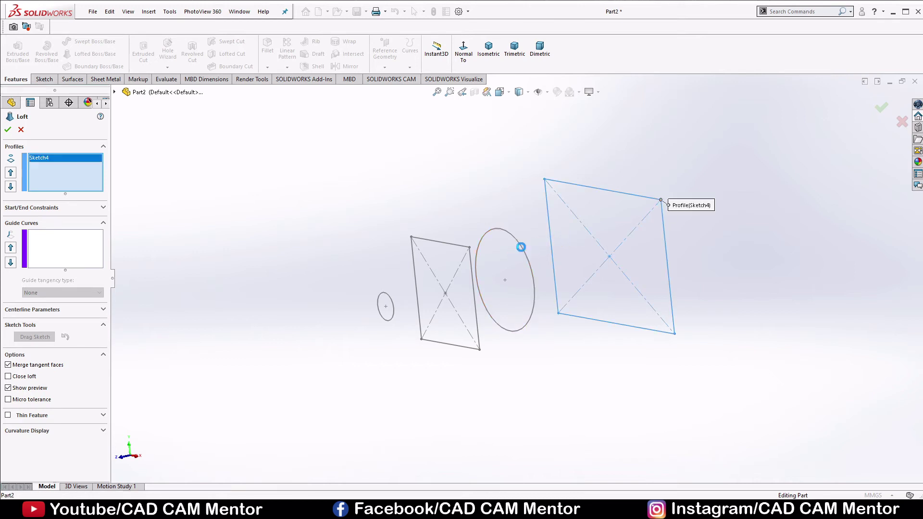
pyautogui.click(524, 254)
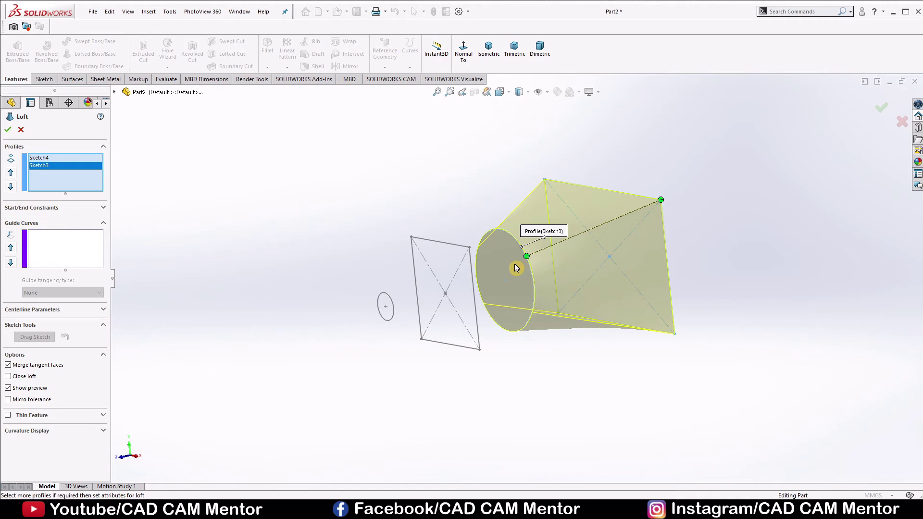
pyautogui.click(470, 248)
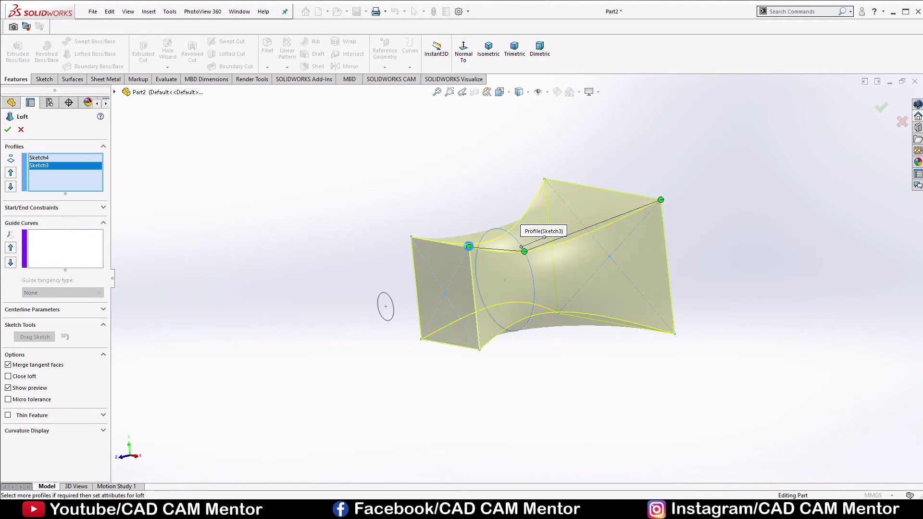
pyautogui.click(392, 302)
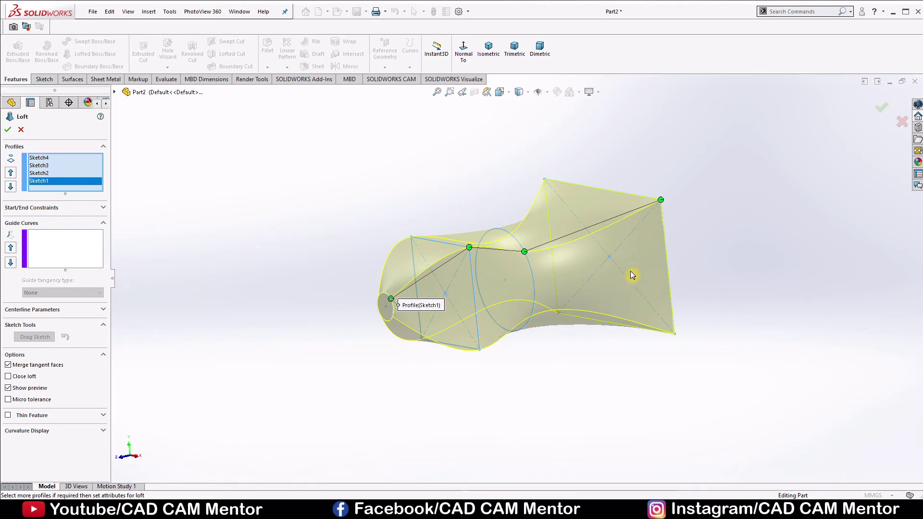
# Try to twist the loft by moving the large circle's connector point further down its circumference.
pyautogui.moveTo(747, 273); pyautogui.dragTo(707, 332, button='middle')
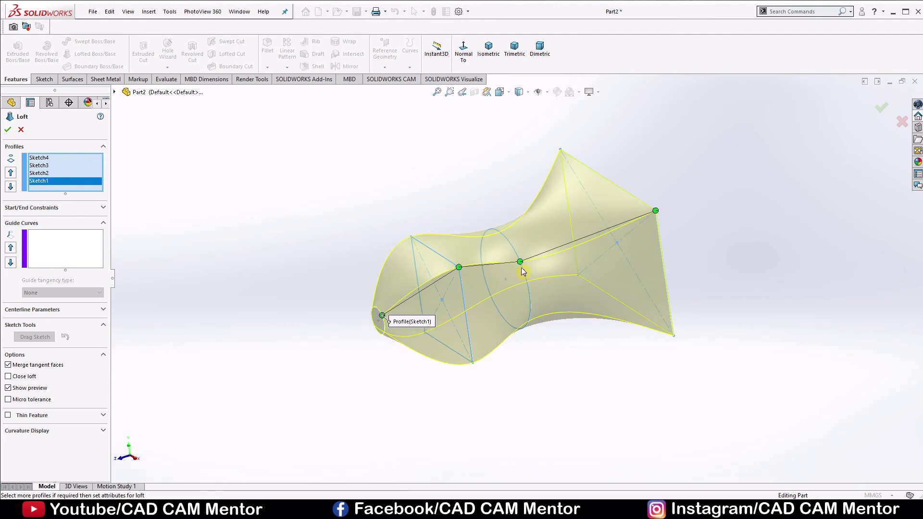
pyautogui.moveTo(523, 276); pyautogui.dragTo(529, 299)
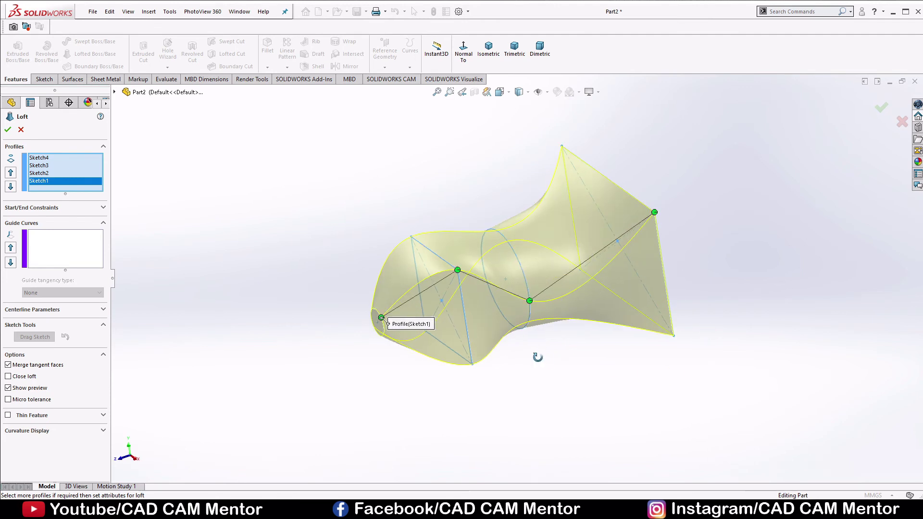
pyautogui.moveTo(536, 362); pyautogui.dragTo(556, 342, button='middle')
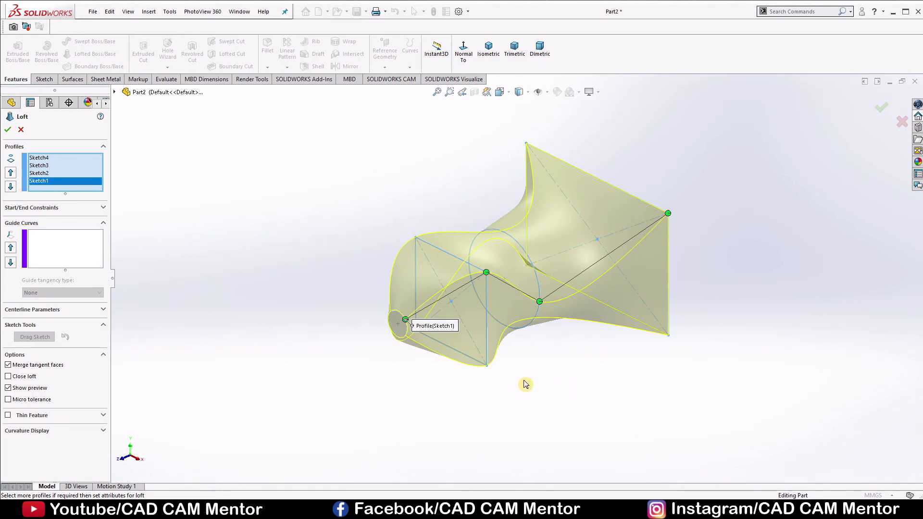
# Move the small circle's loft connector point lower along its circumference.
pyautogui.moveTo(525, 385); pyautogui.dragTo(550, 377, button='middle')
pyautogui.scroll(-4, 439, 324)
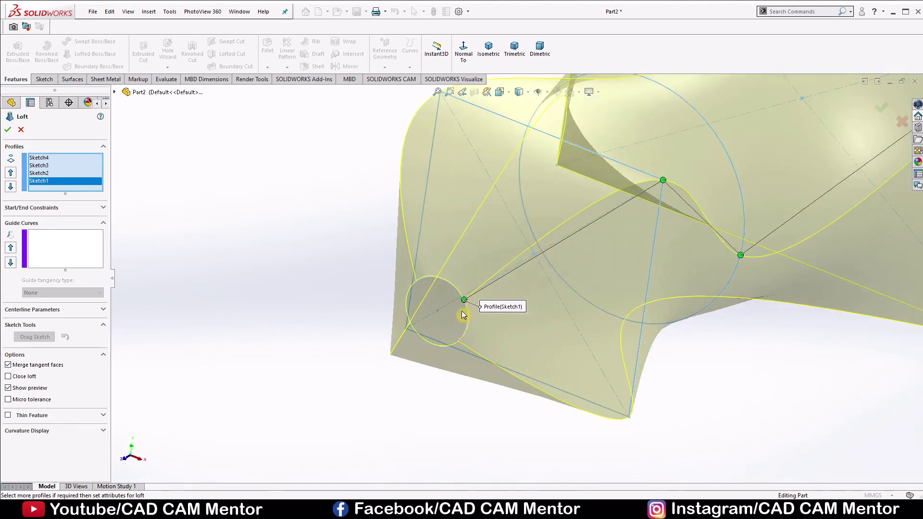
pyautogui.moveTo(465, 302); pyautogui.dragTo(467, 330)
# Move the large circle's connector point up in line with the square's connector and accept the loft.
pyautogui.moveTo(700, 371); pyautogui.dragTo(509, 263, button='middle')
pyautogui.moveTo(437, 406); pyautogui.dragTo(556, 336, button='middle')
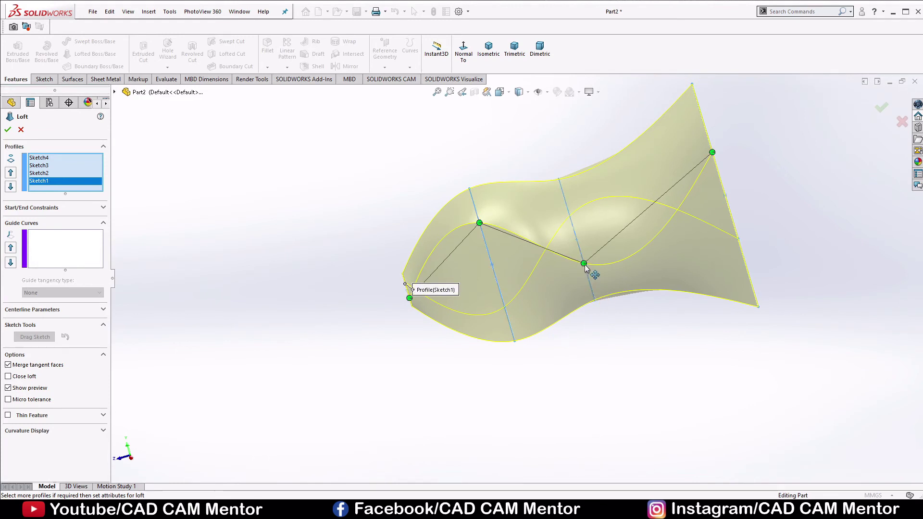
pyautogui.moveTo(572, 227); pyautogui.dragTo(572, 225)
pyautogui.moveTo(626, 338)
pyautogui.mouseDown(button='middle')
pyautogui.moveTo(618, 350)
pyautogui.moveTo(631, 352)
pyautogui.mouseUp(button='middle')
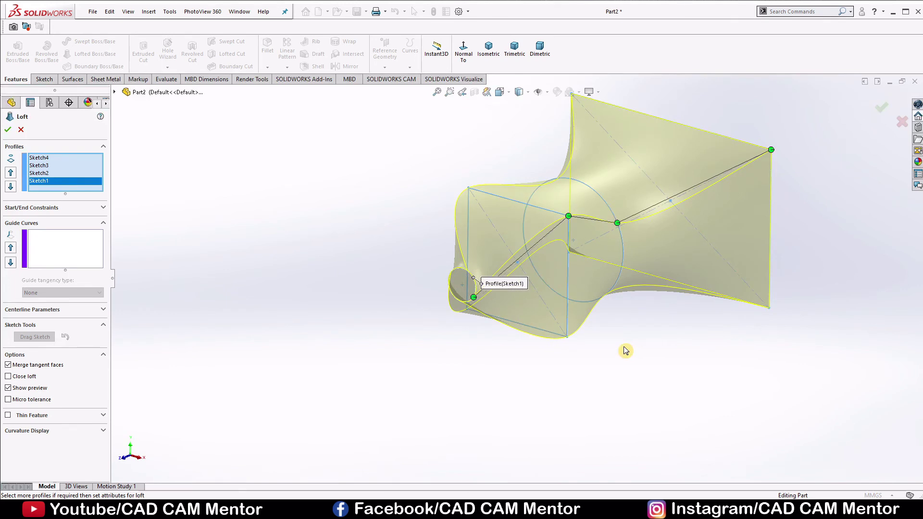
pyautogui.click(883, 108)
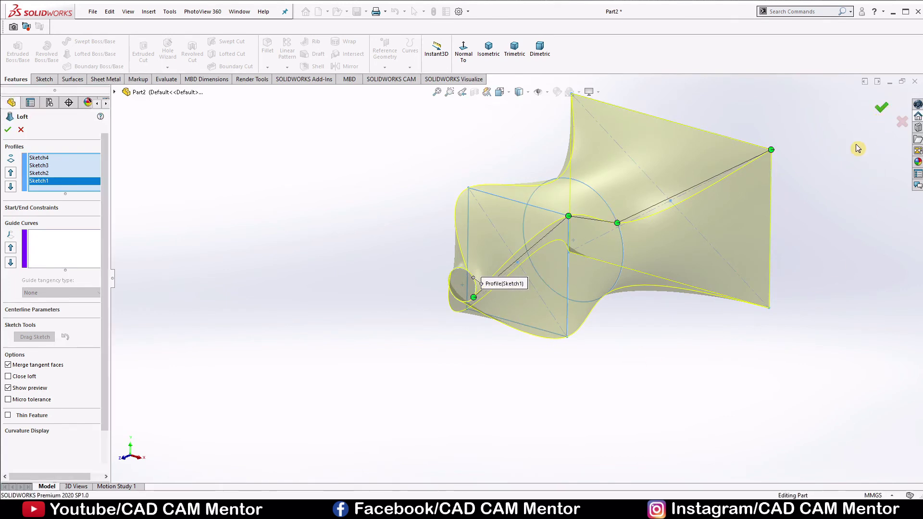
pyautogui.moveTo(832, 196)
pyautogui.mouseDown(button='middle')
pyautogui.moveTo(783, 206)
pyautogui.moveTo(864, 199)
pyautogui.moveTo(872, 179)
pyautogui.moveTo(847, 195)
pyautogui.mouseUp(button='middle')
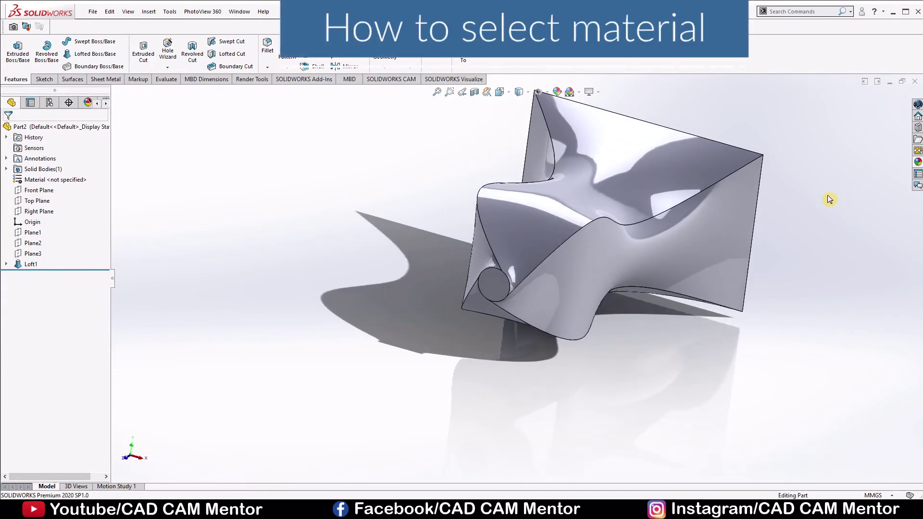
# Apply the polished steel appearance from the Metal, Steel category to the whole lofted body.
pyautogui.click(918, 163)
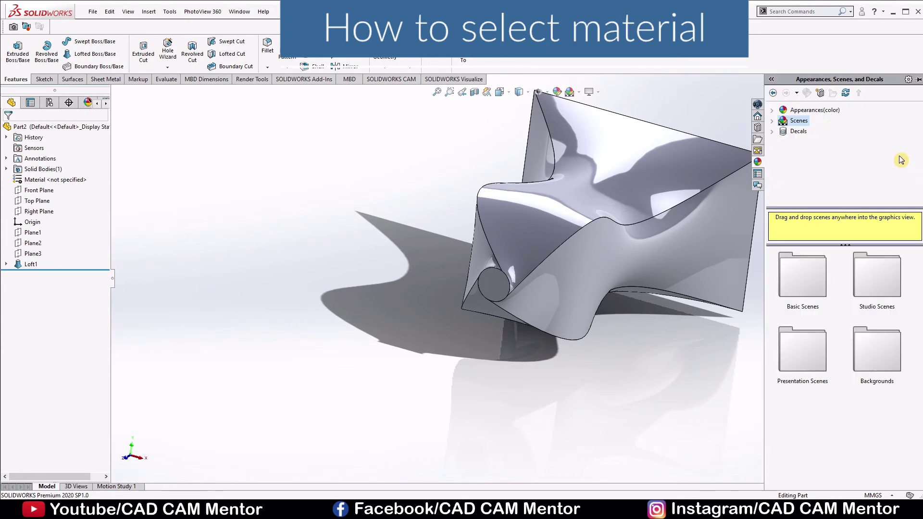
pyautogui.click(773, 112)
pyautogui.click(779, 131)
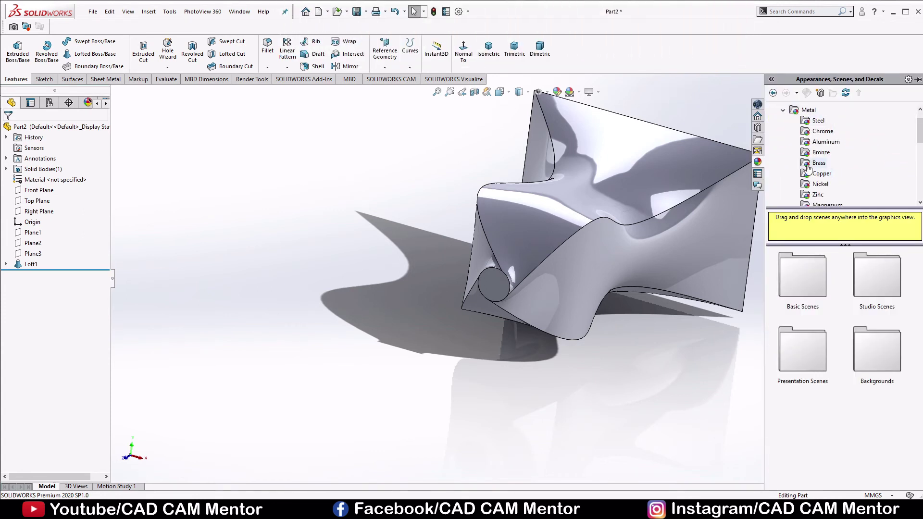
pyautogui.click(819, 121)
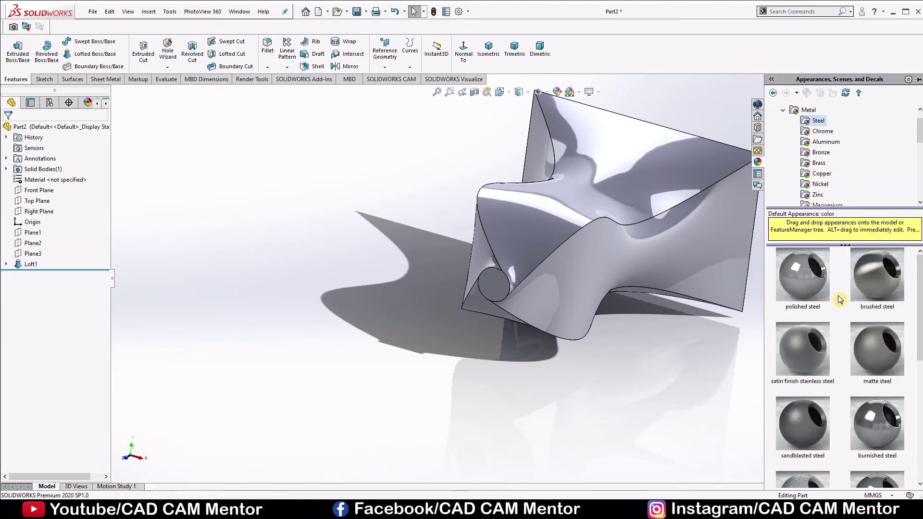
pyautogui.moveTo(807, 284); pyautogui.dragTo(620, 186)
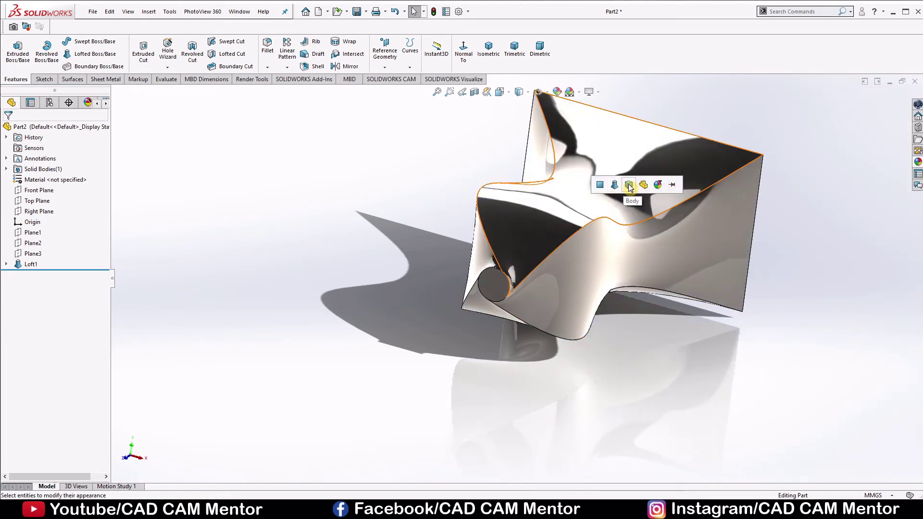
pyautogui.click(629, 186)
pyautogui.moveTo(820, 237); pyautogui.dragTo(793, 238, button='middle')
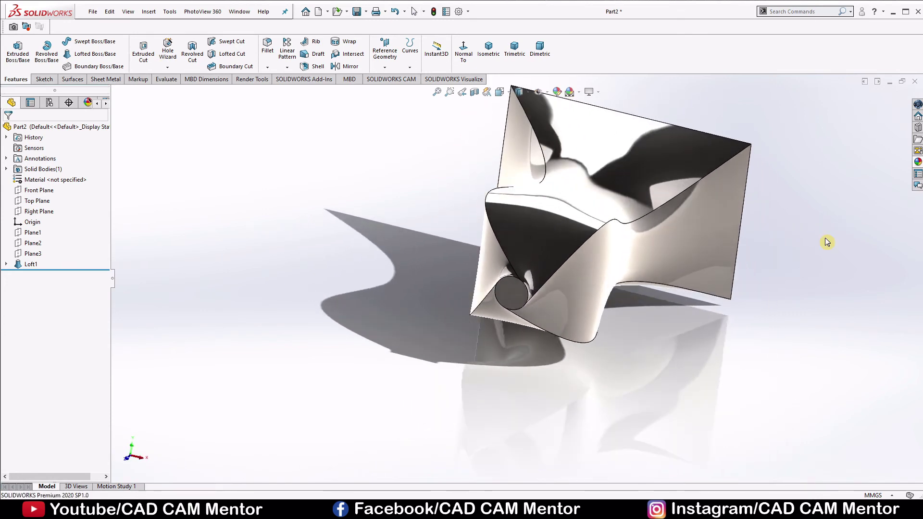
# Add the lofted body to the color appearance's selection and give it a teal color of RGB 0, 215, 220.
pyautogui.scroll(3, 771, 244)
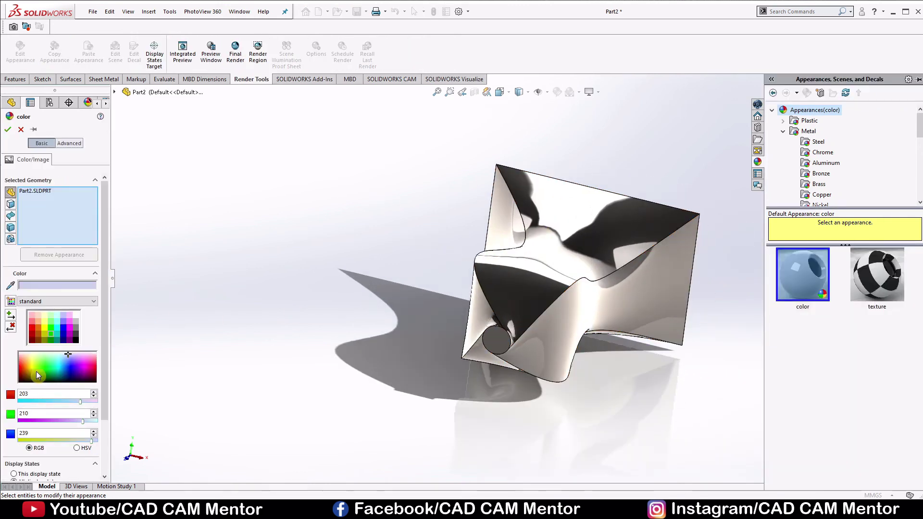
pyautogui.click(50, 328)
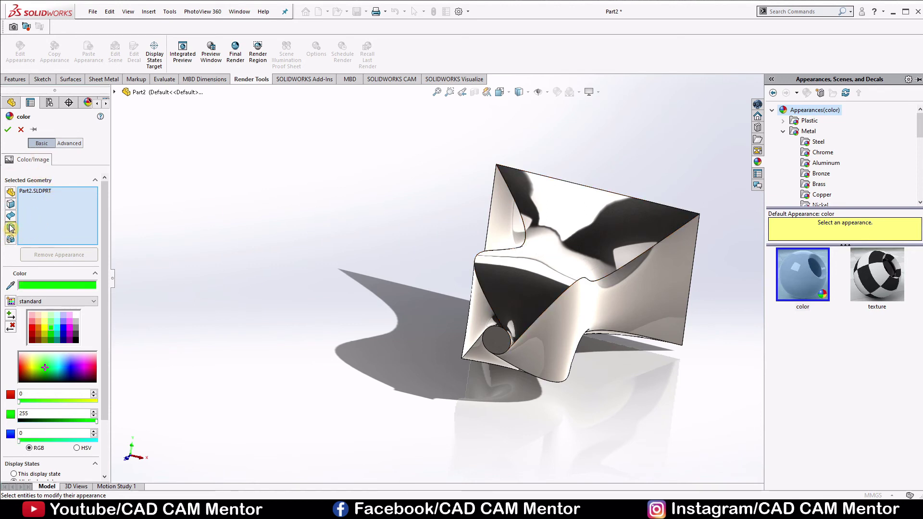
pyautogui.click(568, 218)
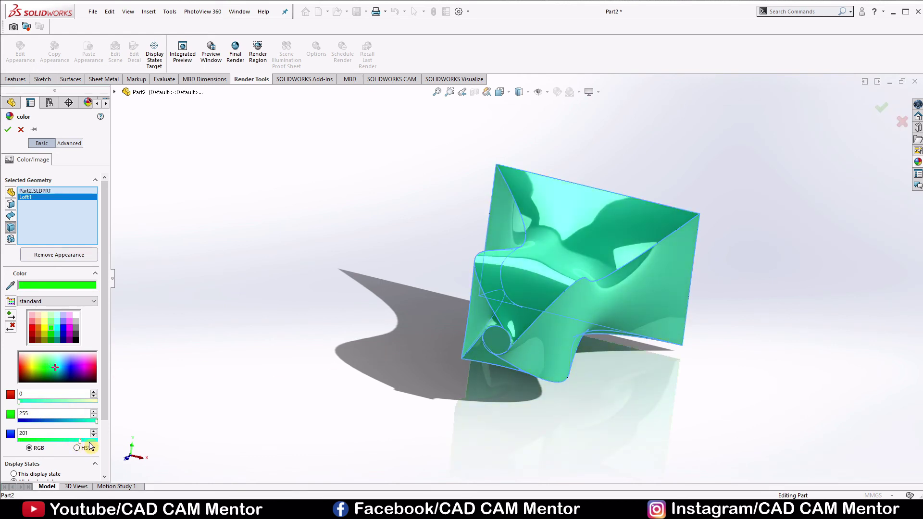
pyautogui.moveTo(92, 448); pyautogui.dragTo(87, 448)
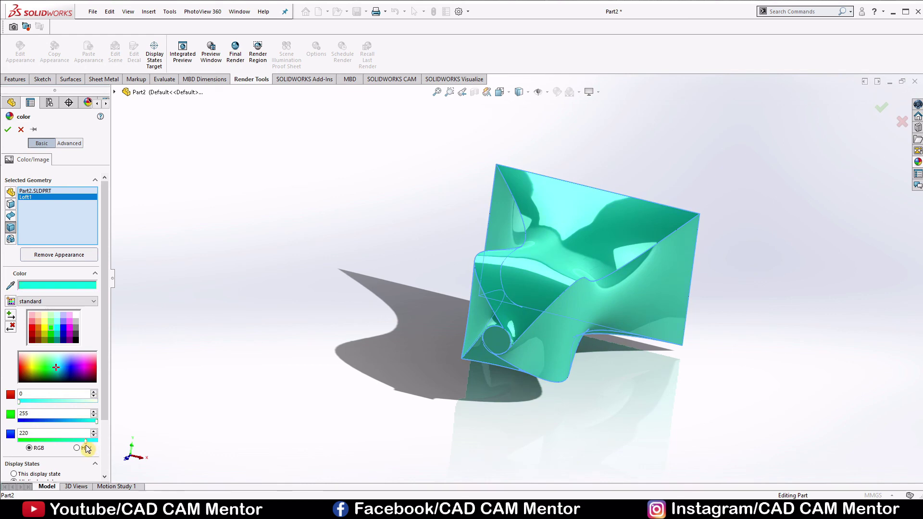
pyautogui.click(85, 421)
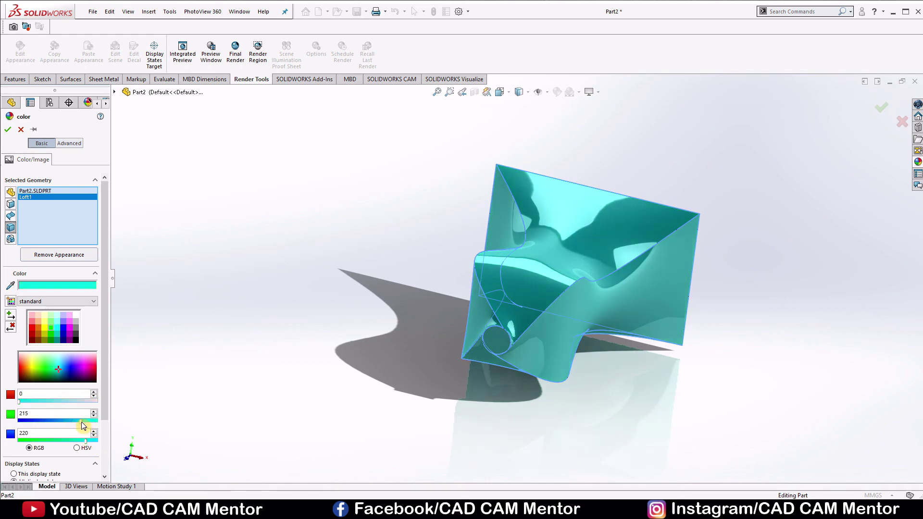
pyautogui.click(9, 130)
pyautogui.moveTo(779, 201); pyautogui.dragTo(746, 126, button='middle')
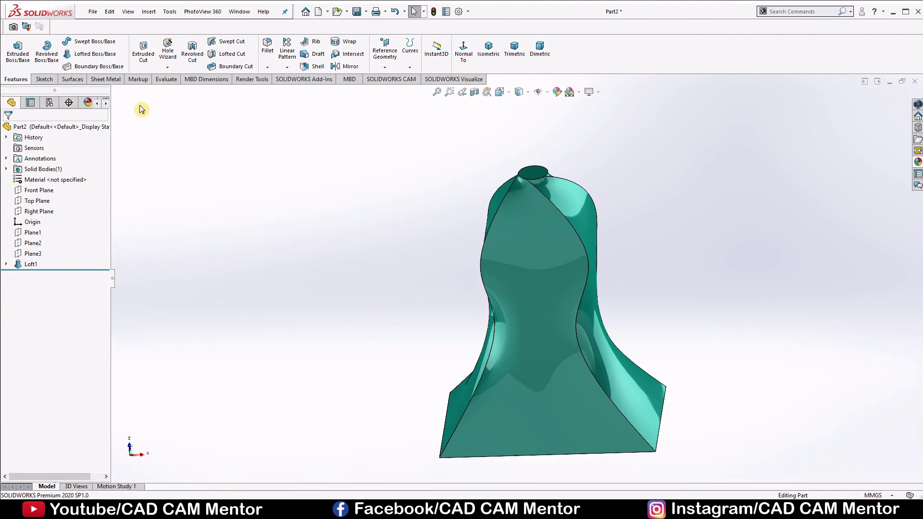
pyautogui.moveTo(710, 332); pyautogui.dragTo(564, 310, button='middle')
pyautogui.moveTo(619, 325); pyautogui.dragTo(707, 319, button='middle')
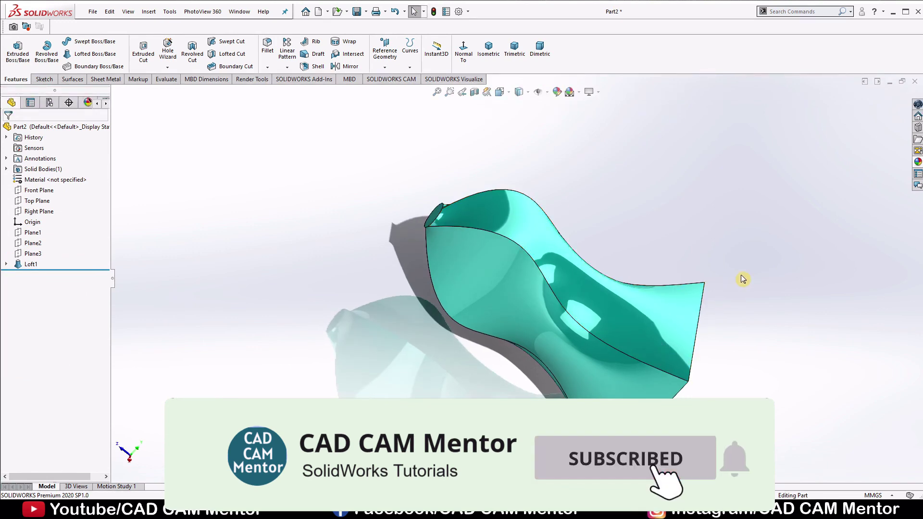